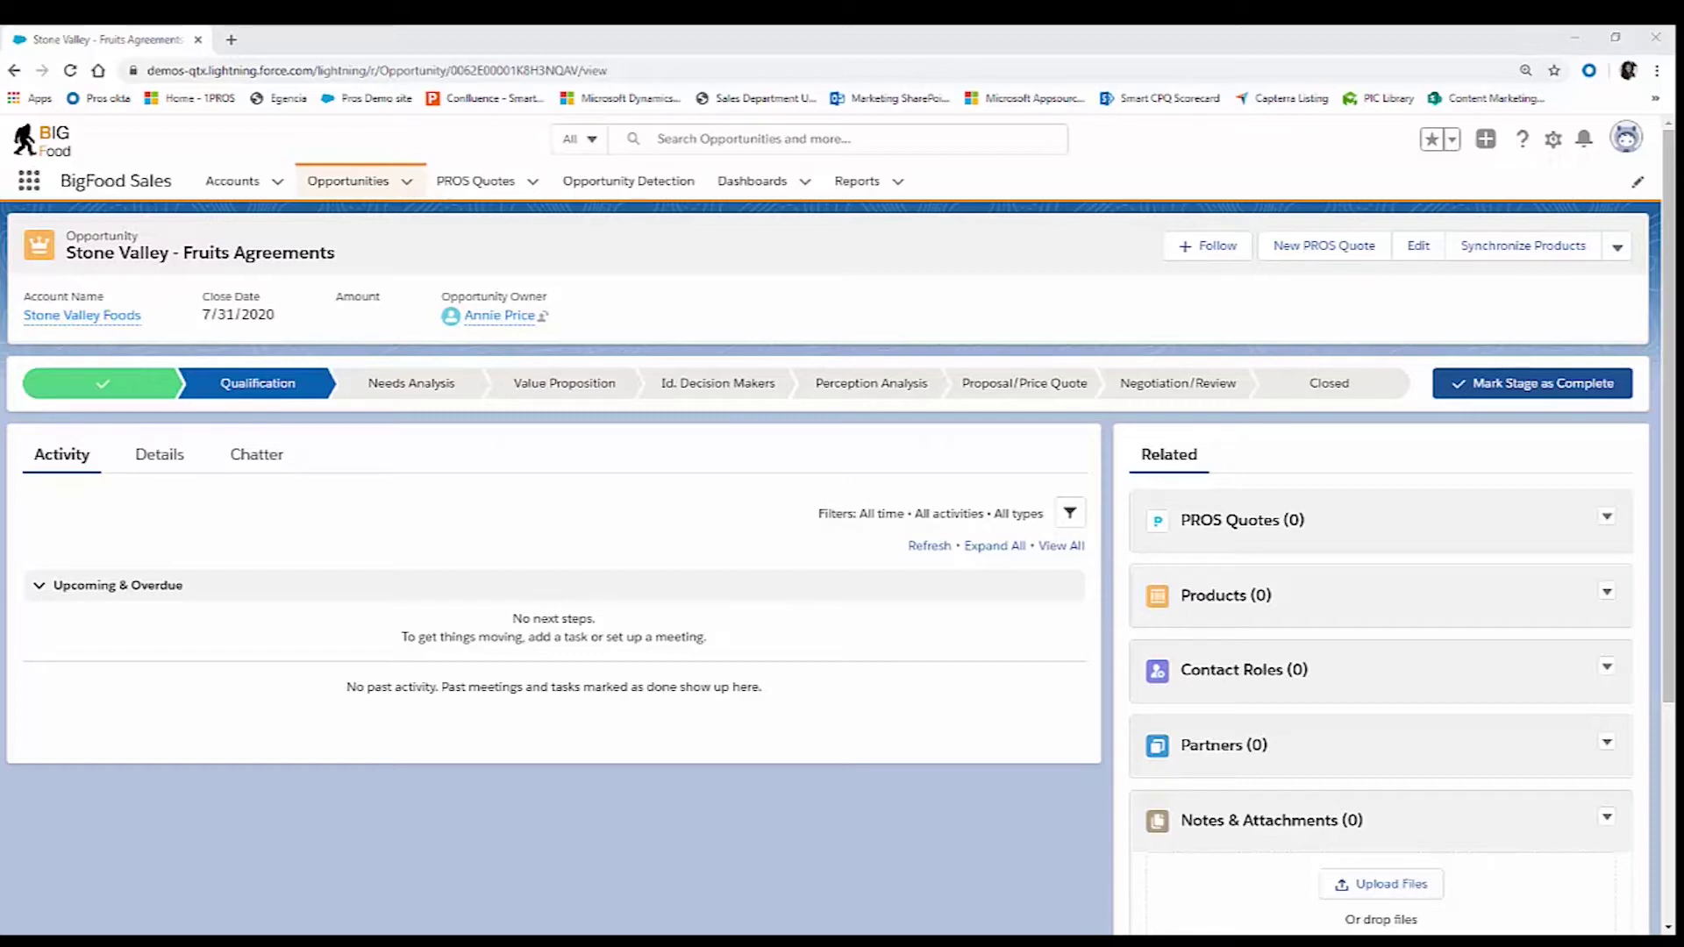
- Create the PROS quote 'Stone Valley Foods - 2Q Agreement' on the opportunity and open it
click(1607, 518)
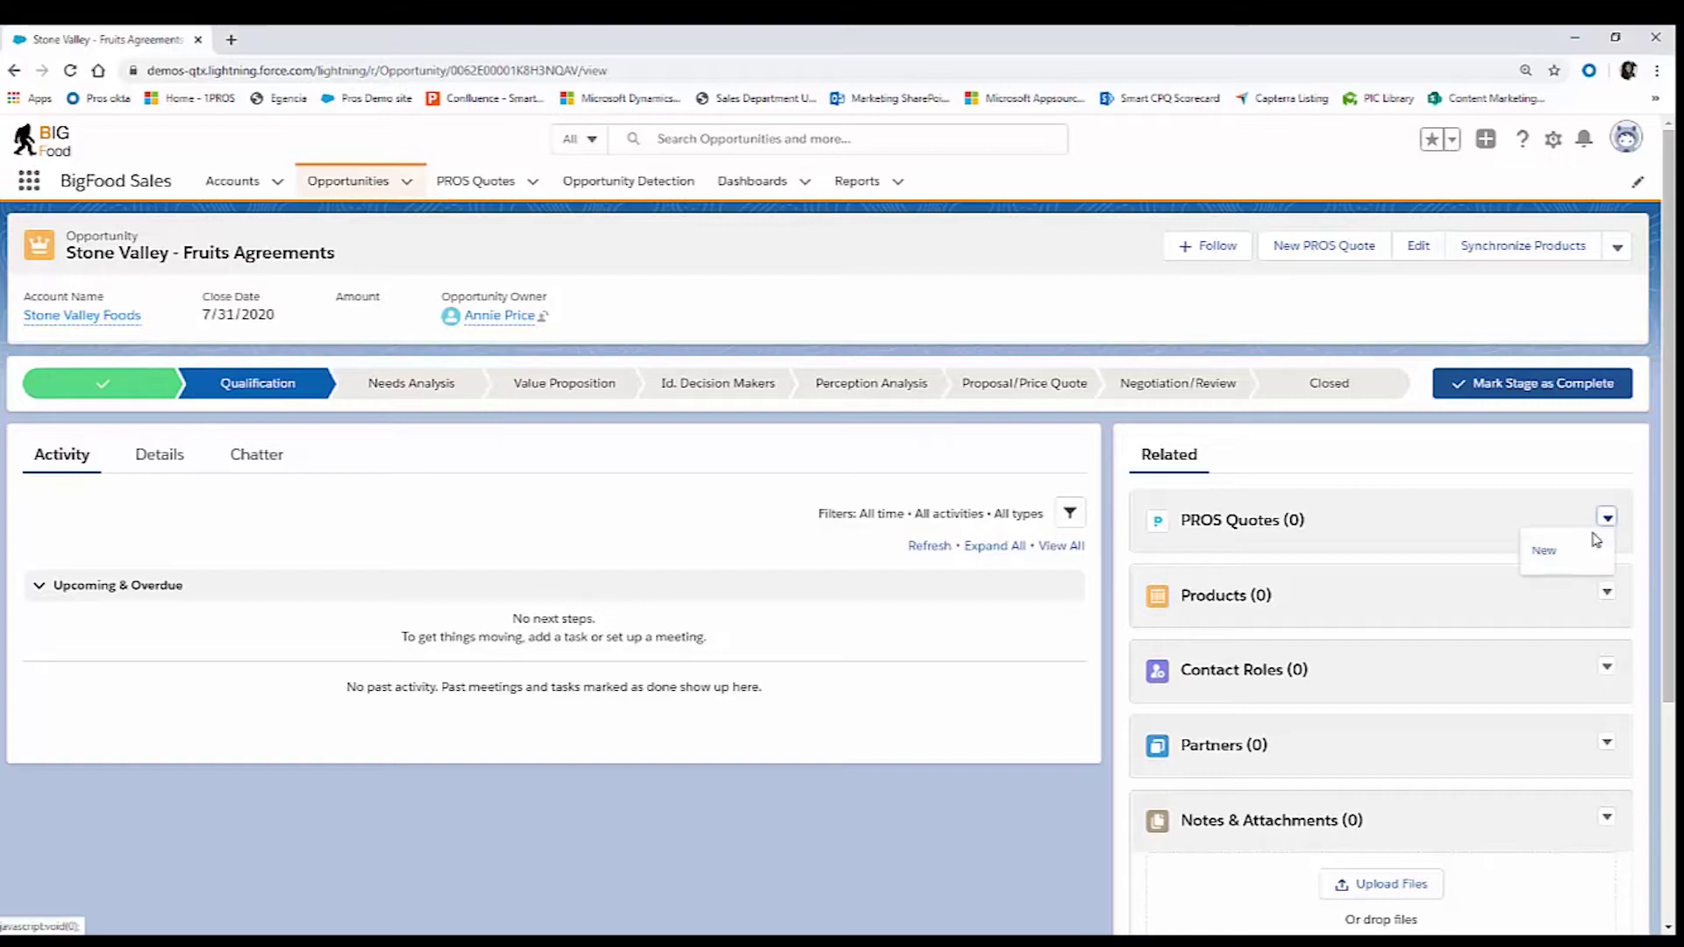
click(1543, 551)
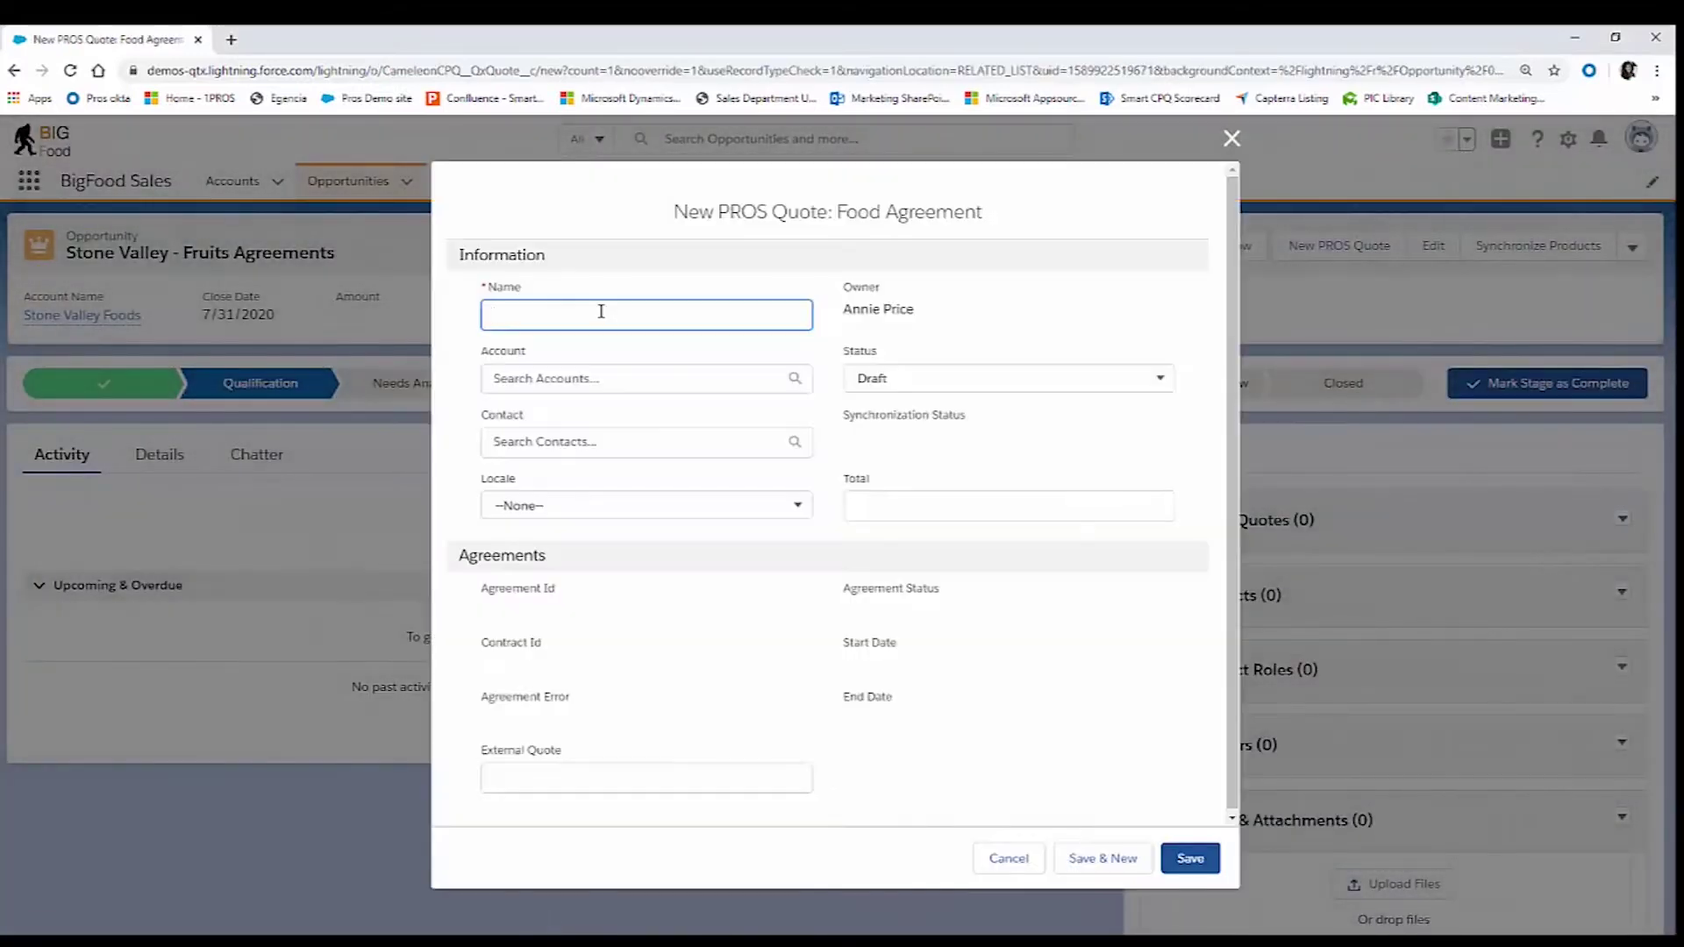
text(Stone Valley Foods - 2Q Agreement)
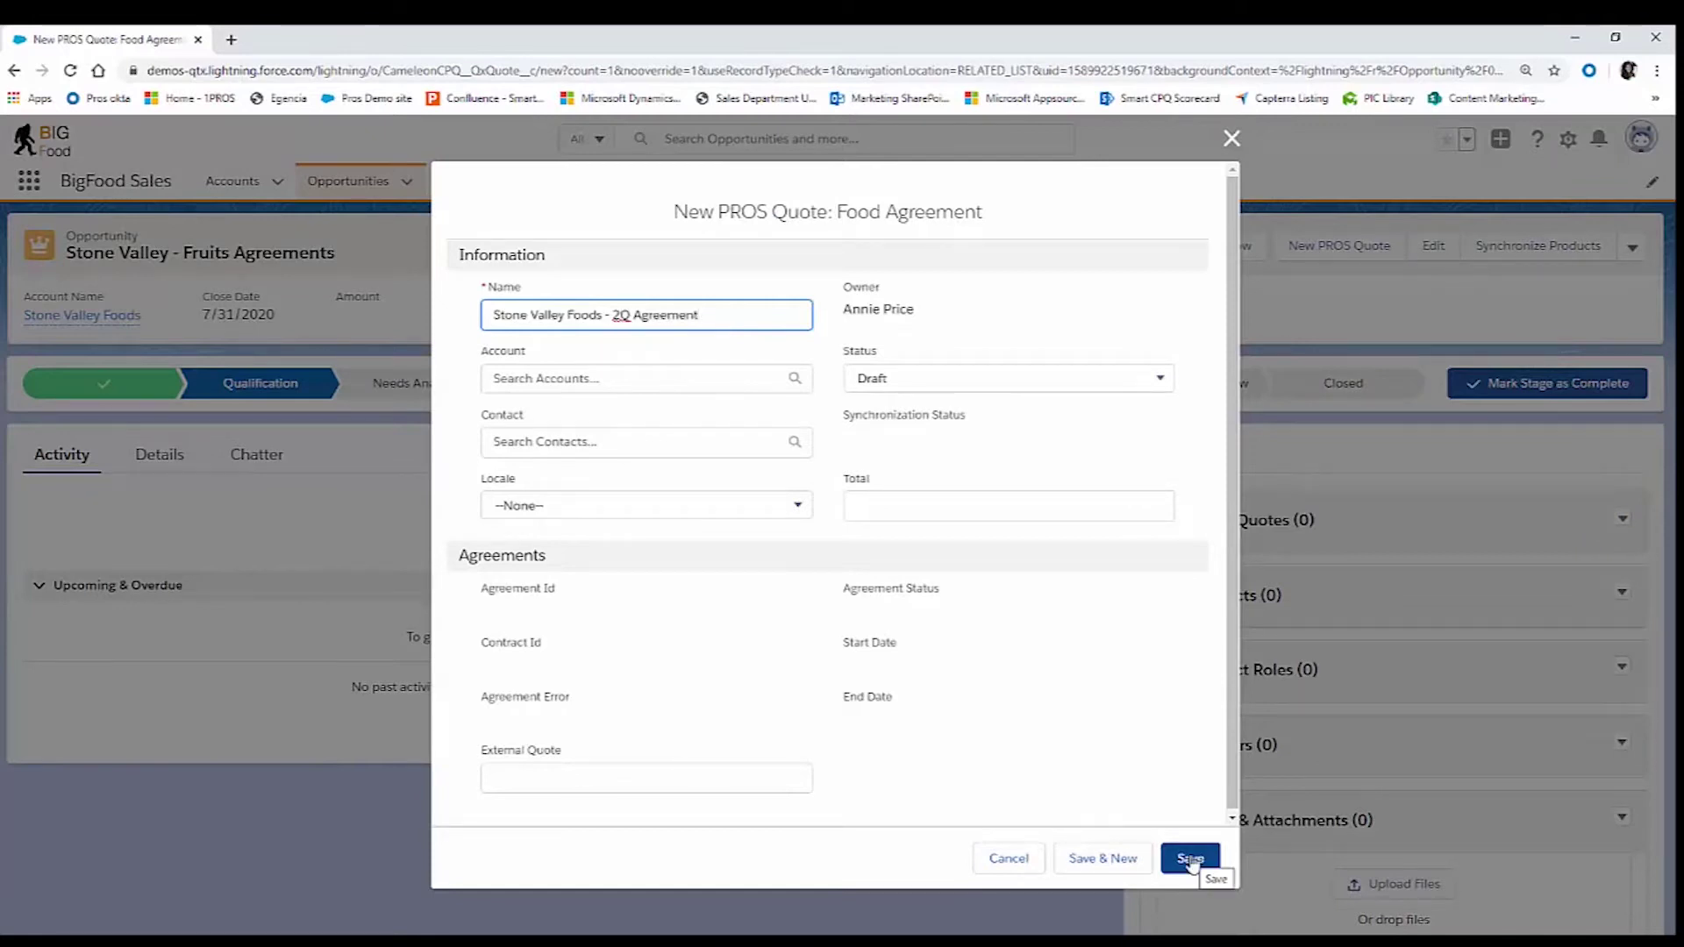
click(1192, 859)
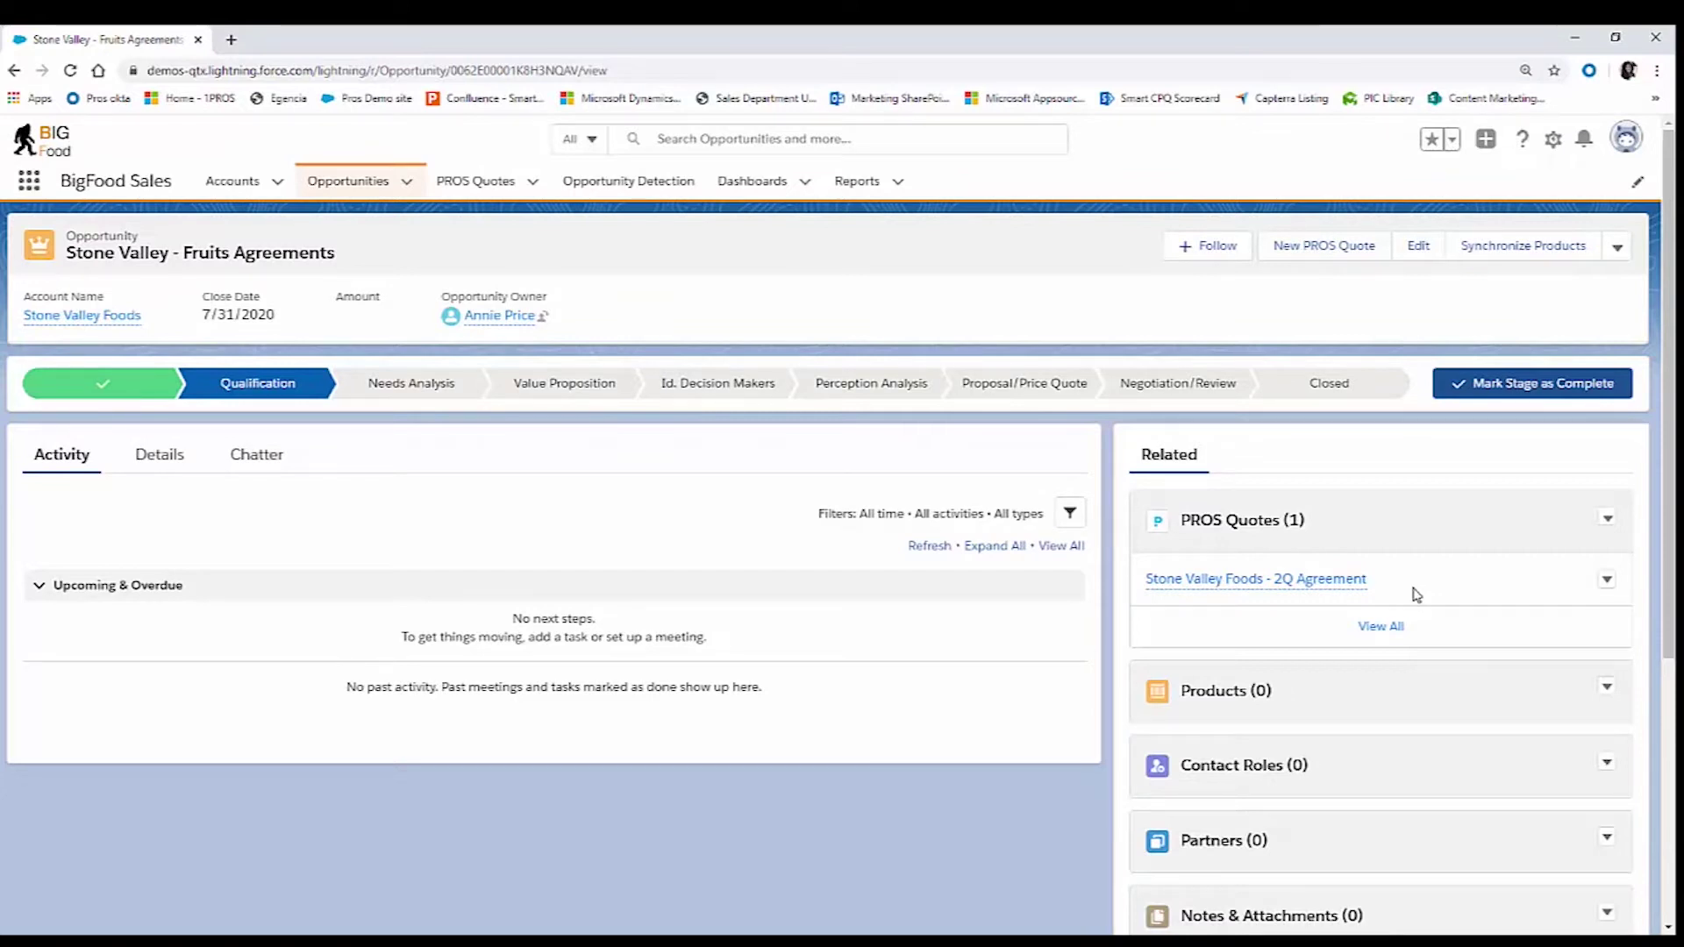
click(1343, 583)
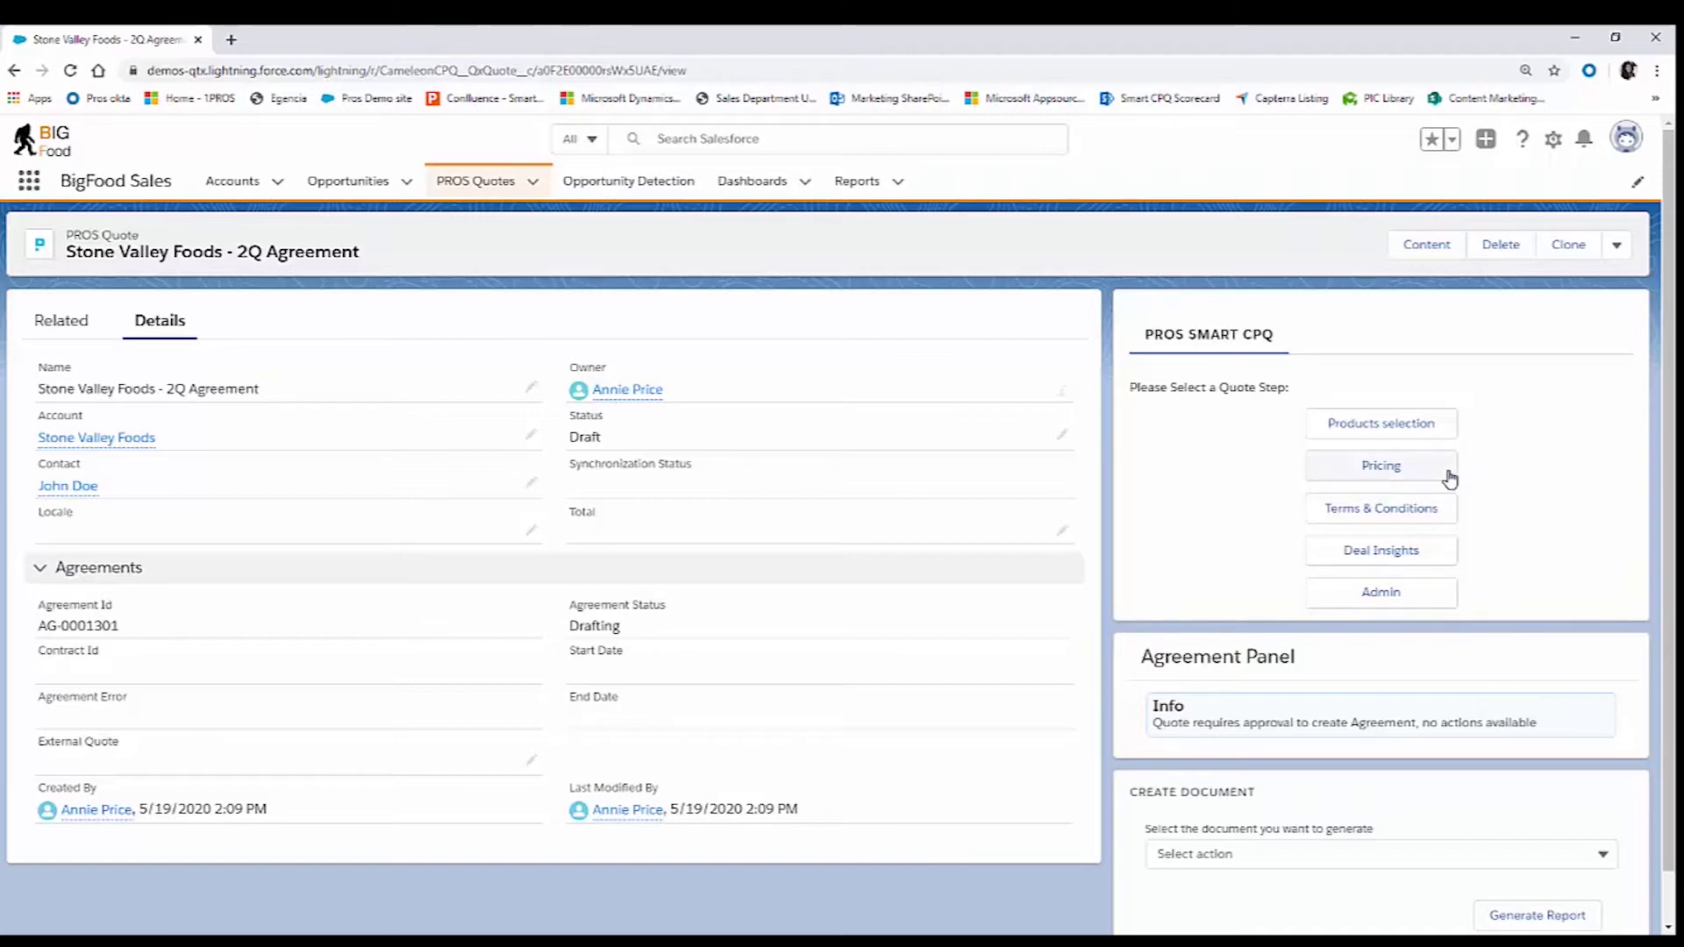
- Import the 17 food products from Food_small.xlsx into the pricing grid and select the Discount column
click(1439, 467)
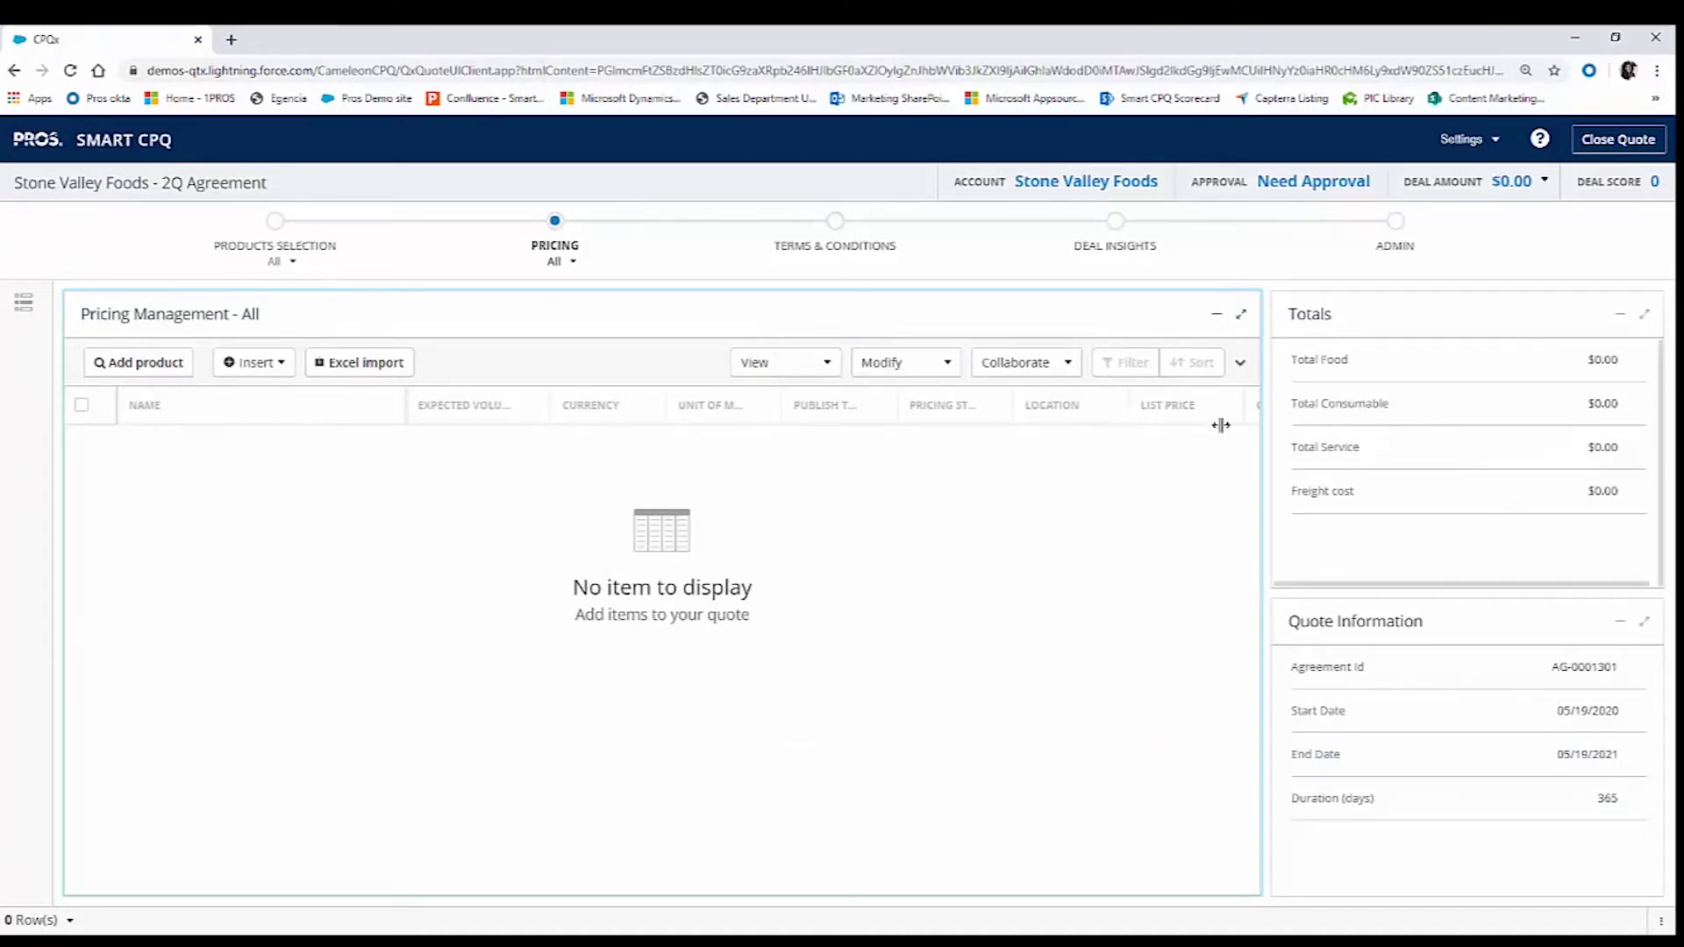
click(363, 362)
click(802, 530)
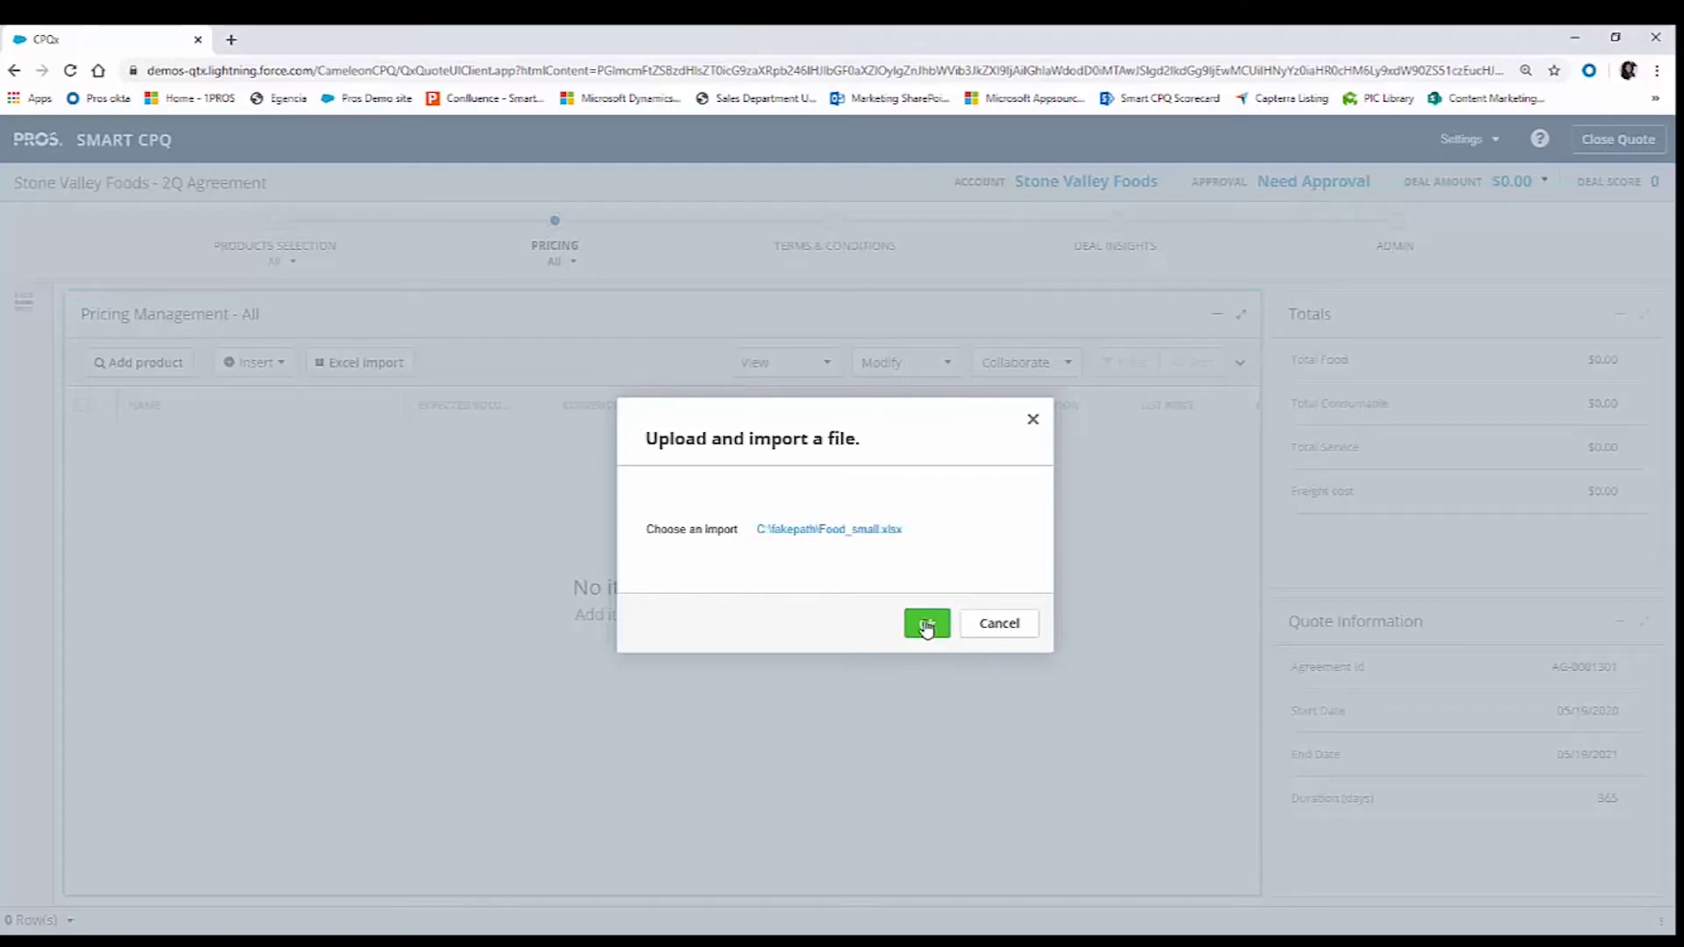
click(926, 625)
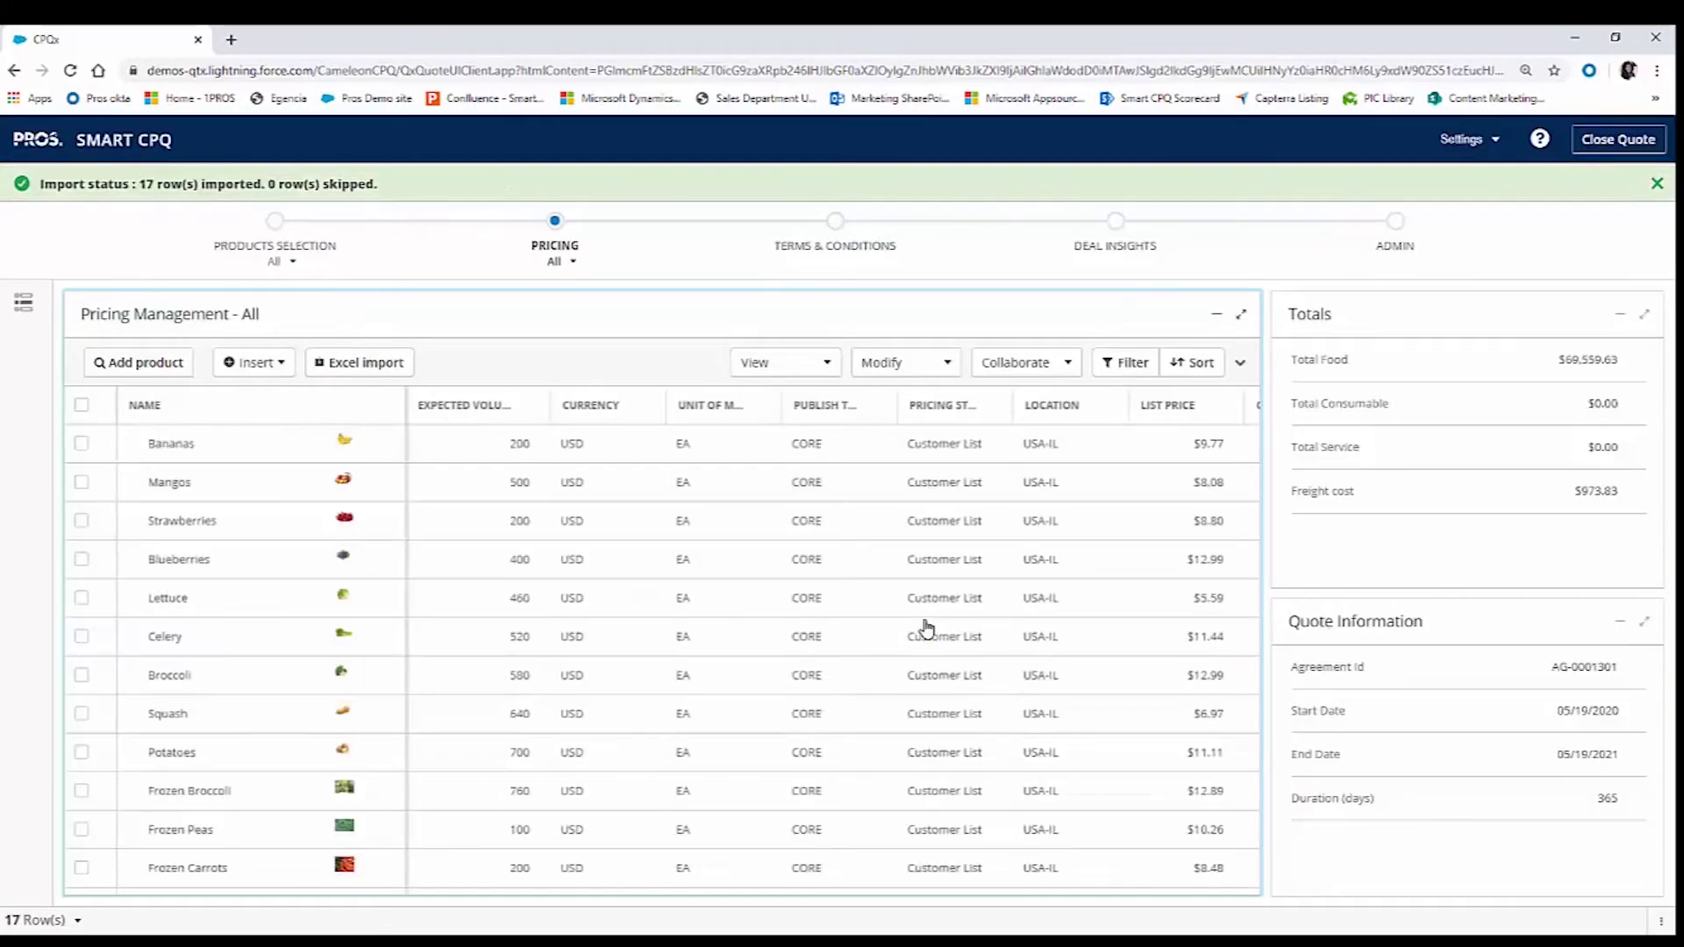
click(1170, 409)
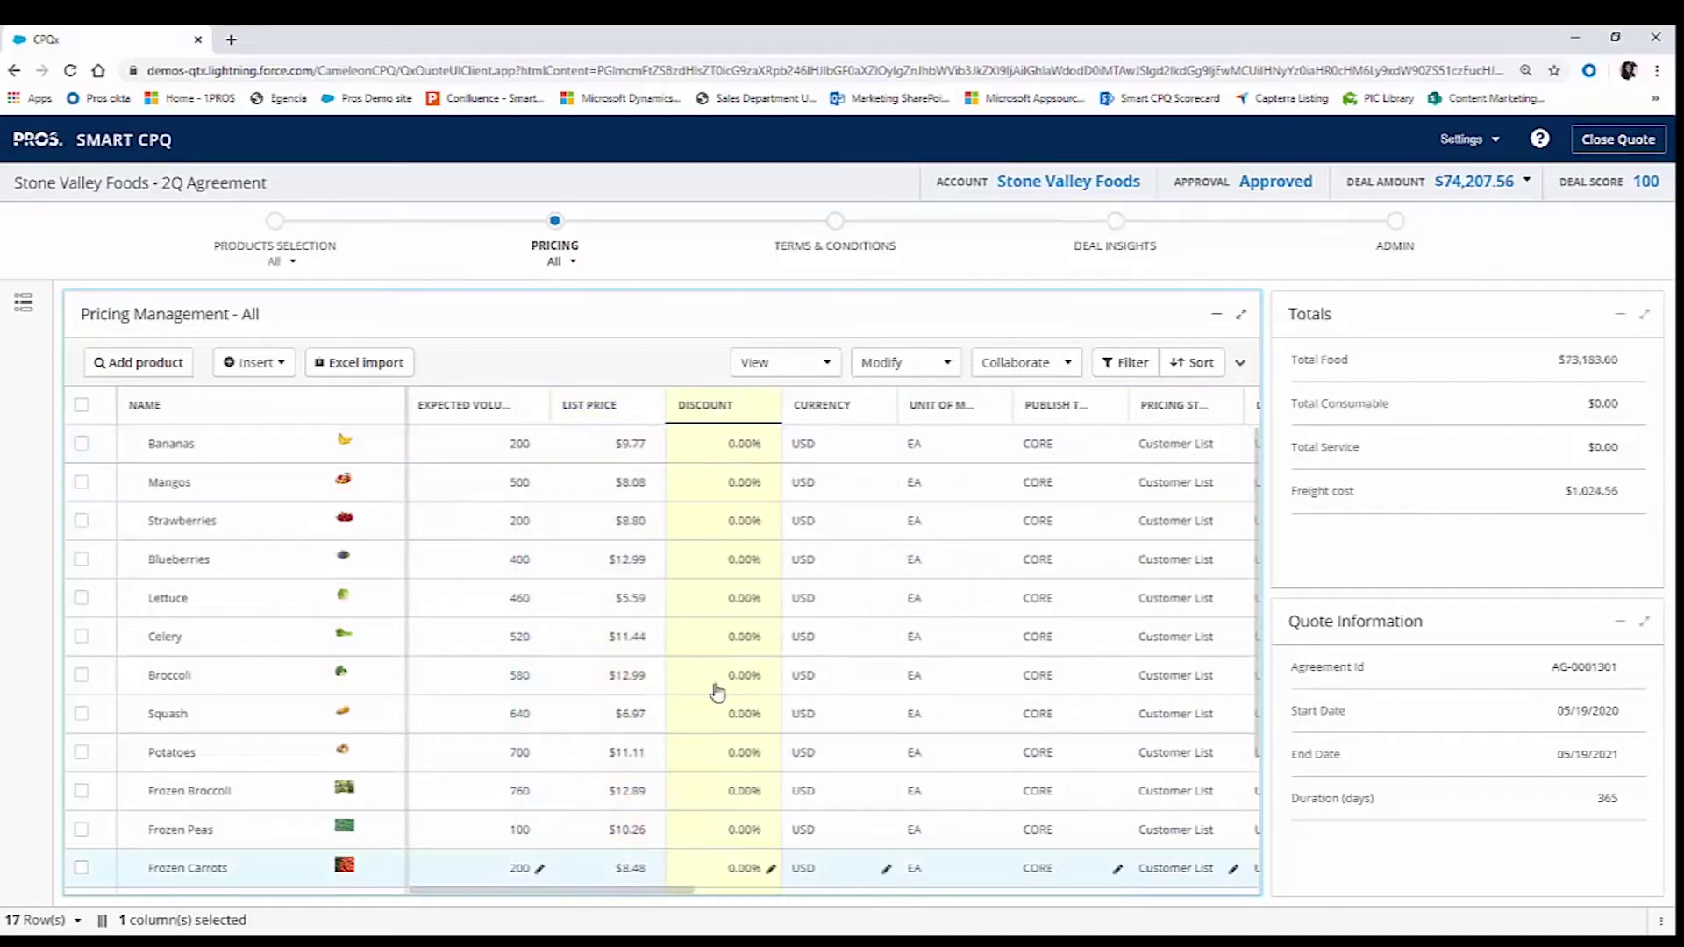
click(945, 365)
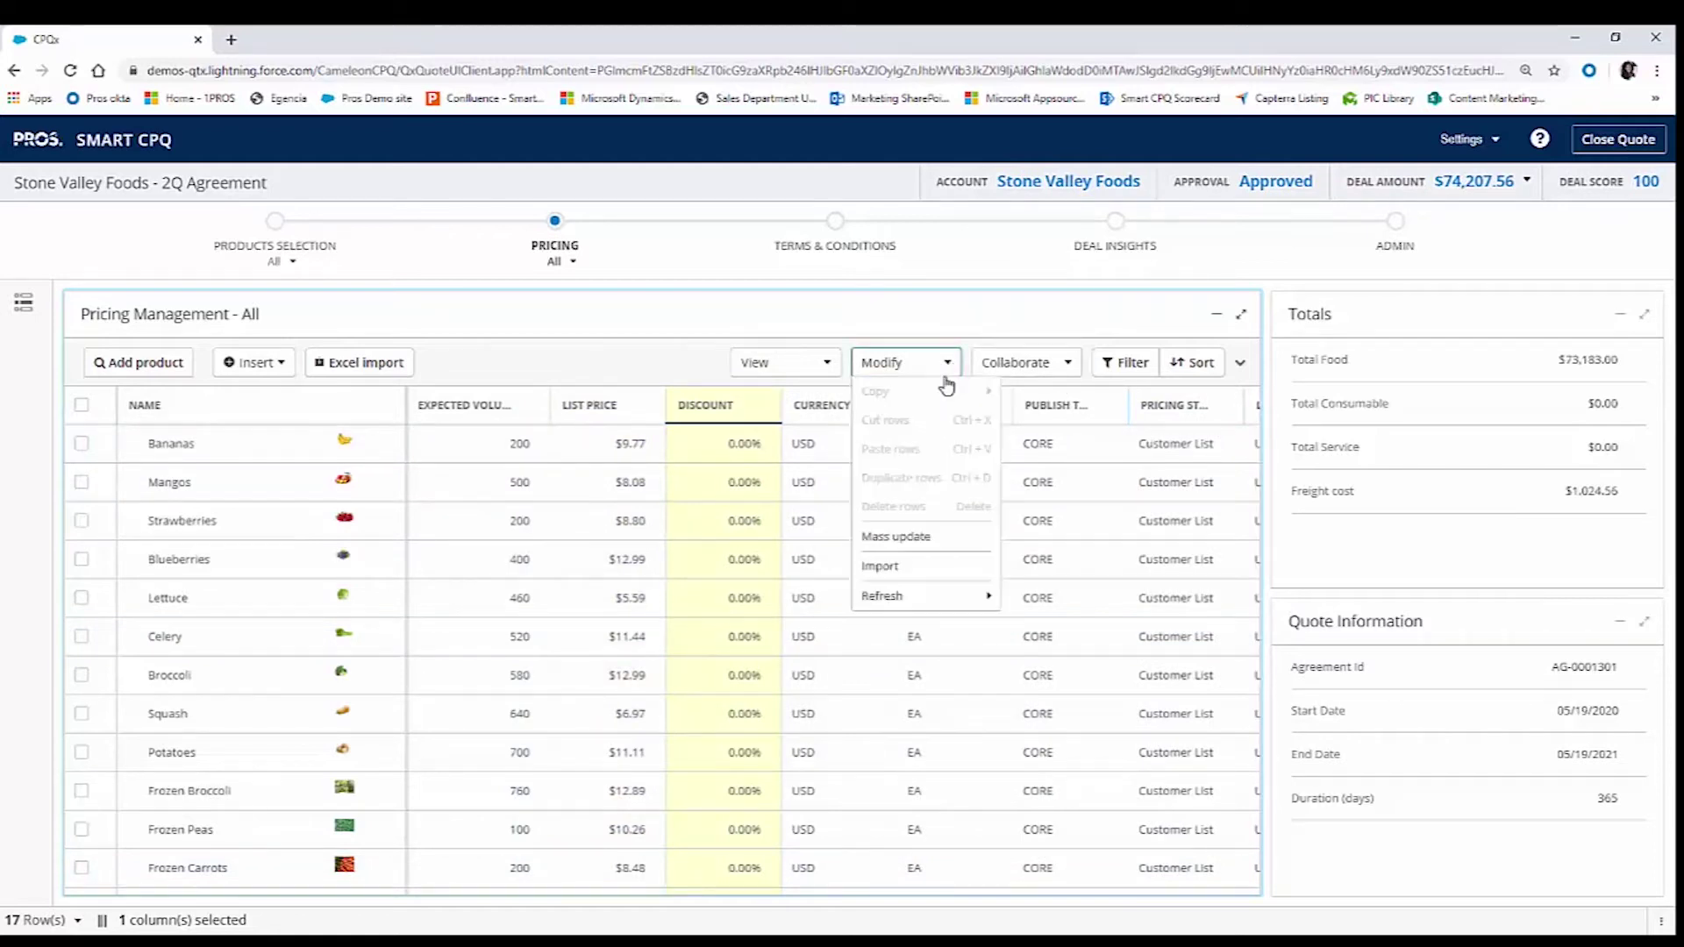
- Mass-replace every product's discount with its Target Discount guidance, bringing the deal to $70,533.47
click(913, 537)
click(687, 515)
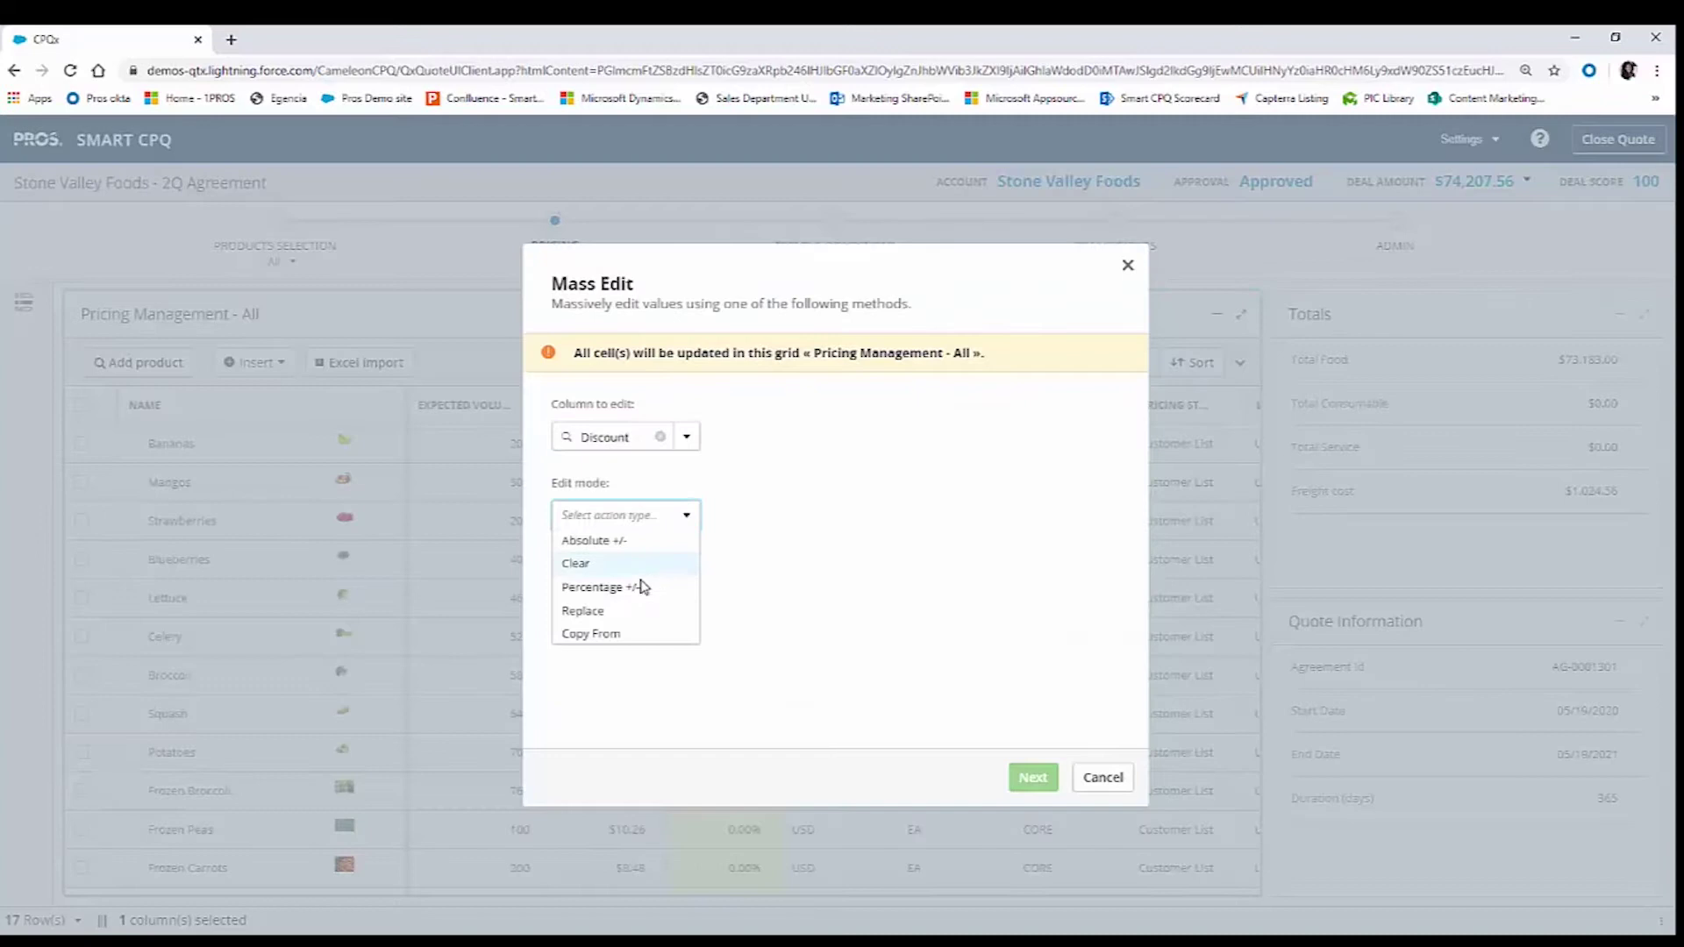
click(604, 613)
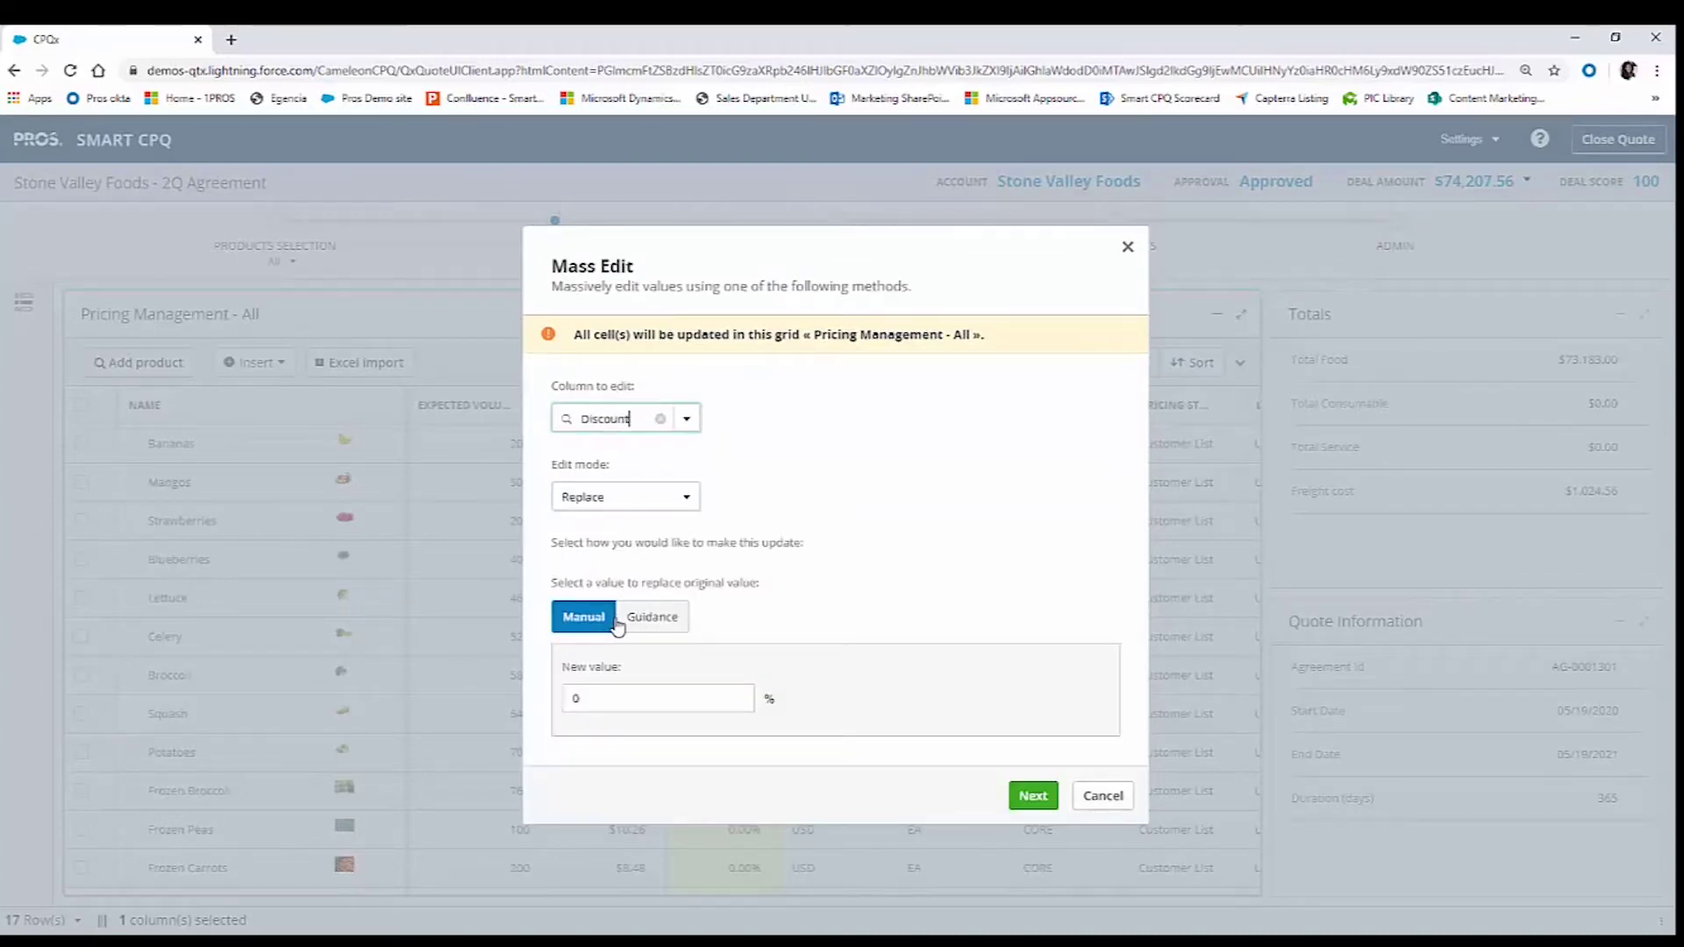
click(649, 621)
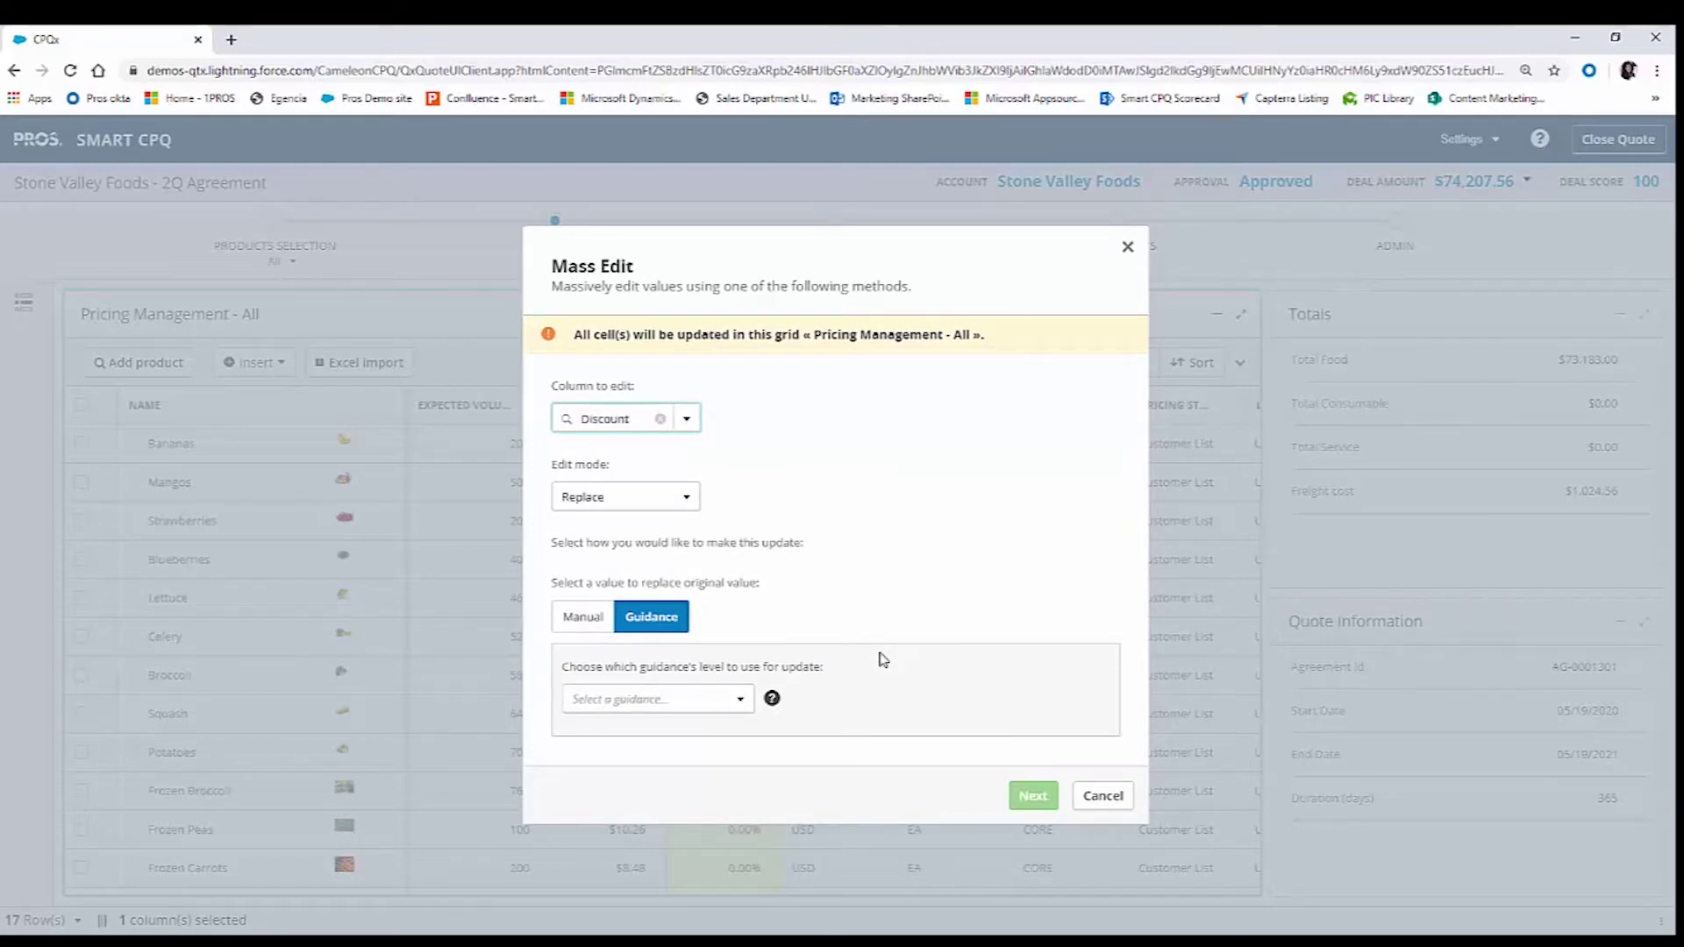
click(739, 700)
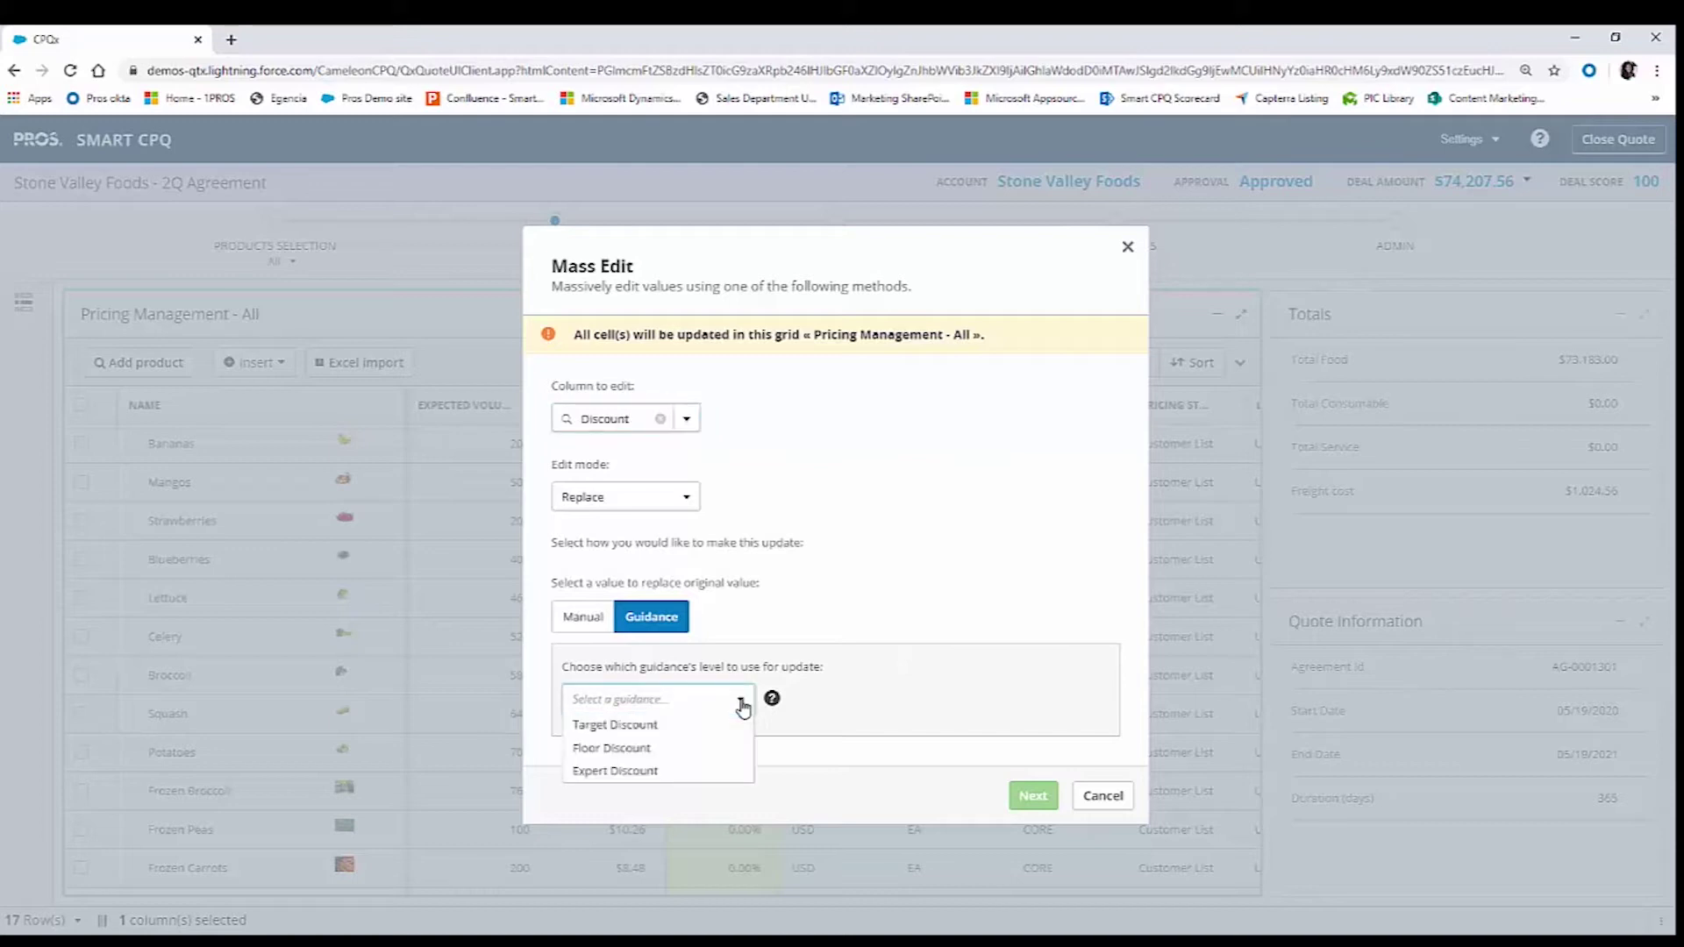
click(674, 728)
click(1031, 797)
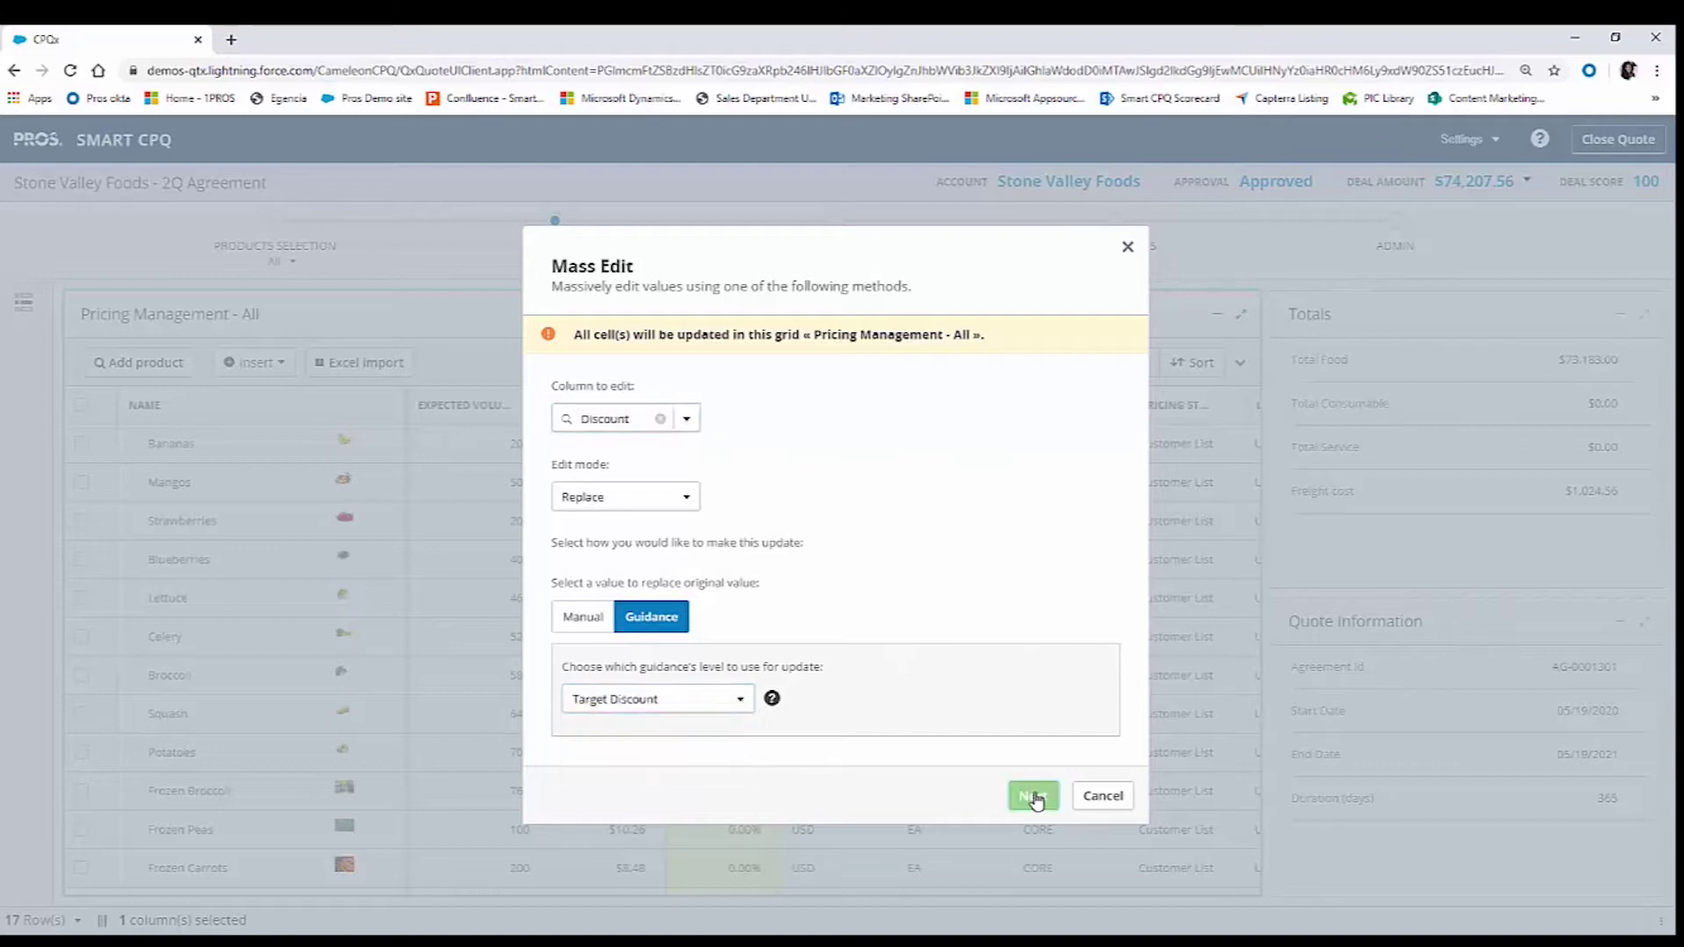
click(971, 656)
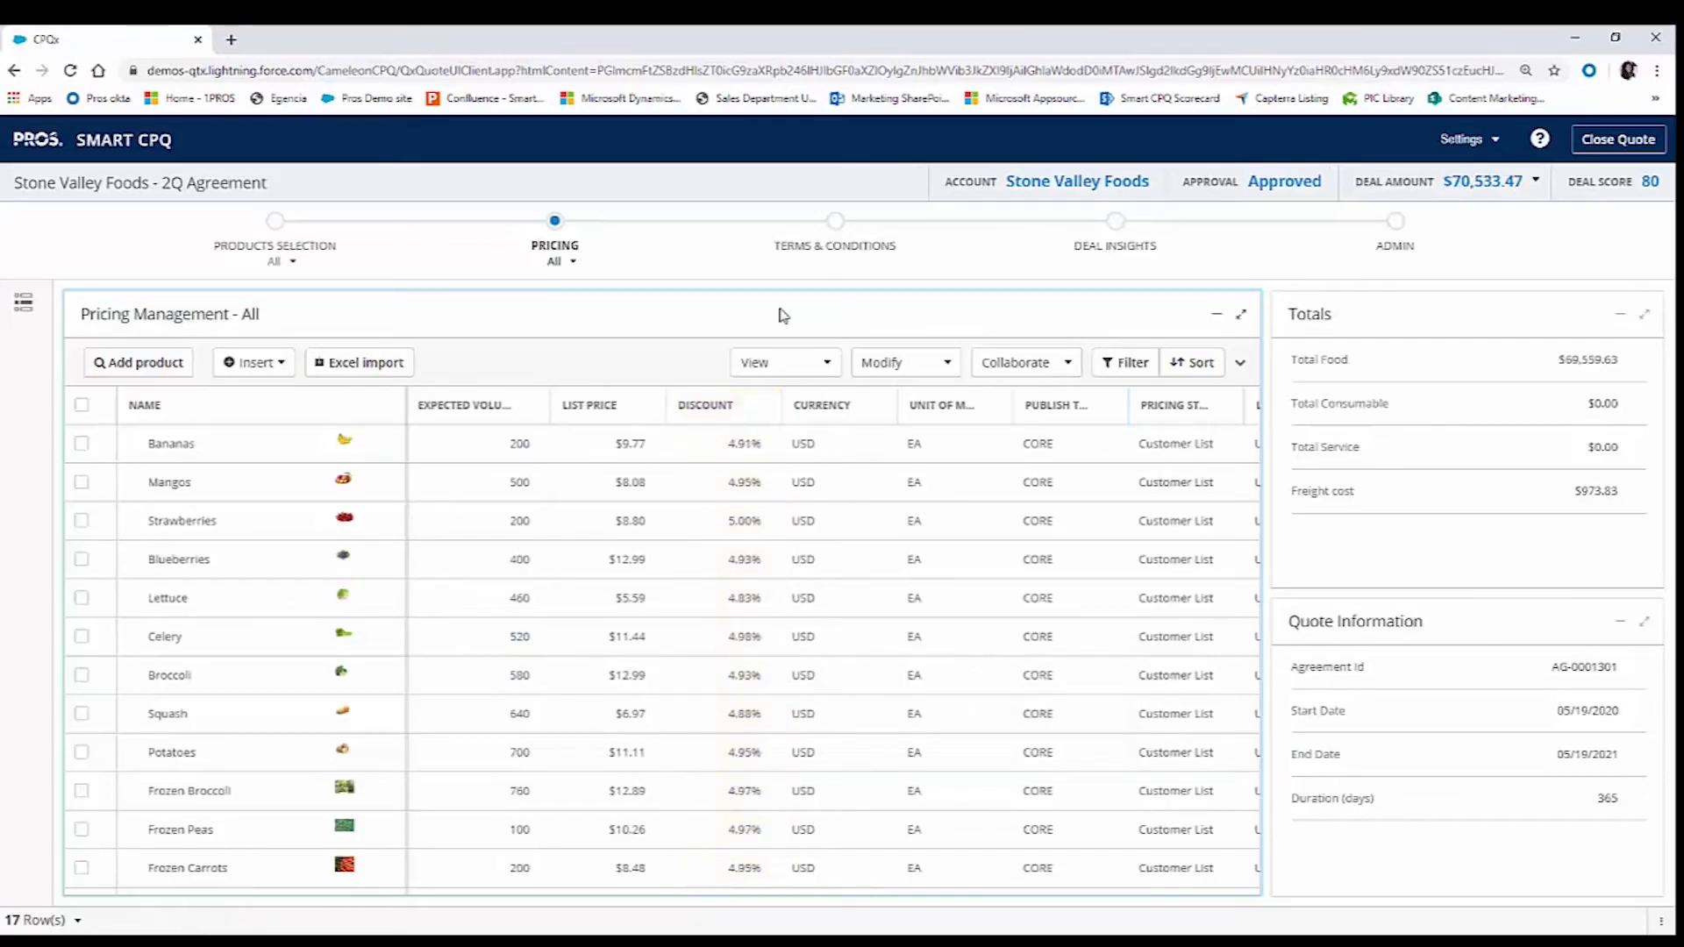
click(839, 253)
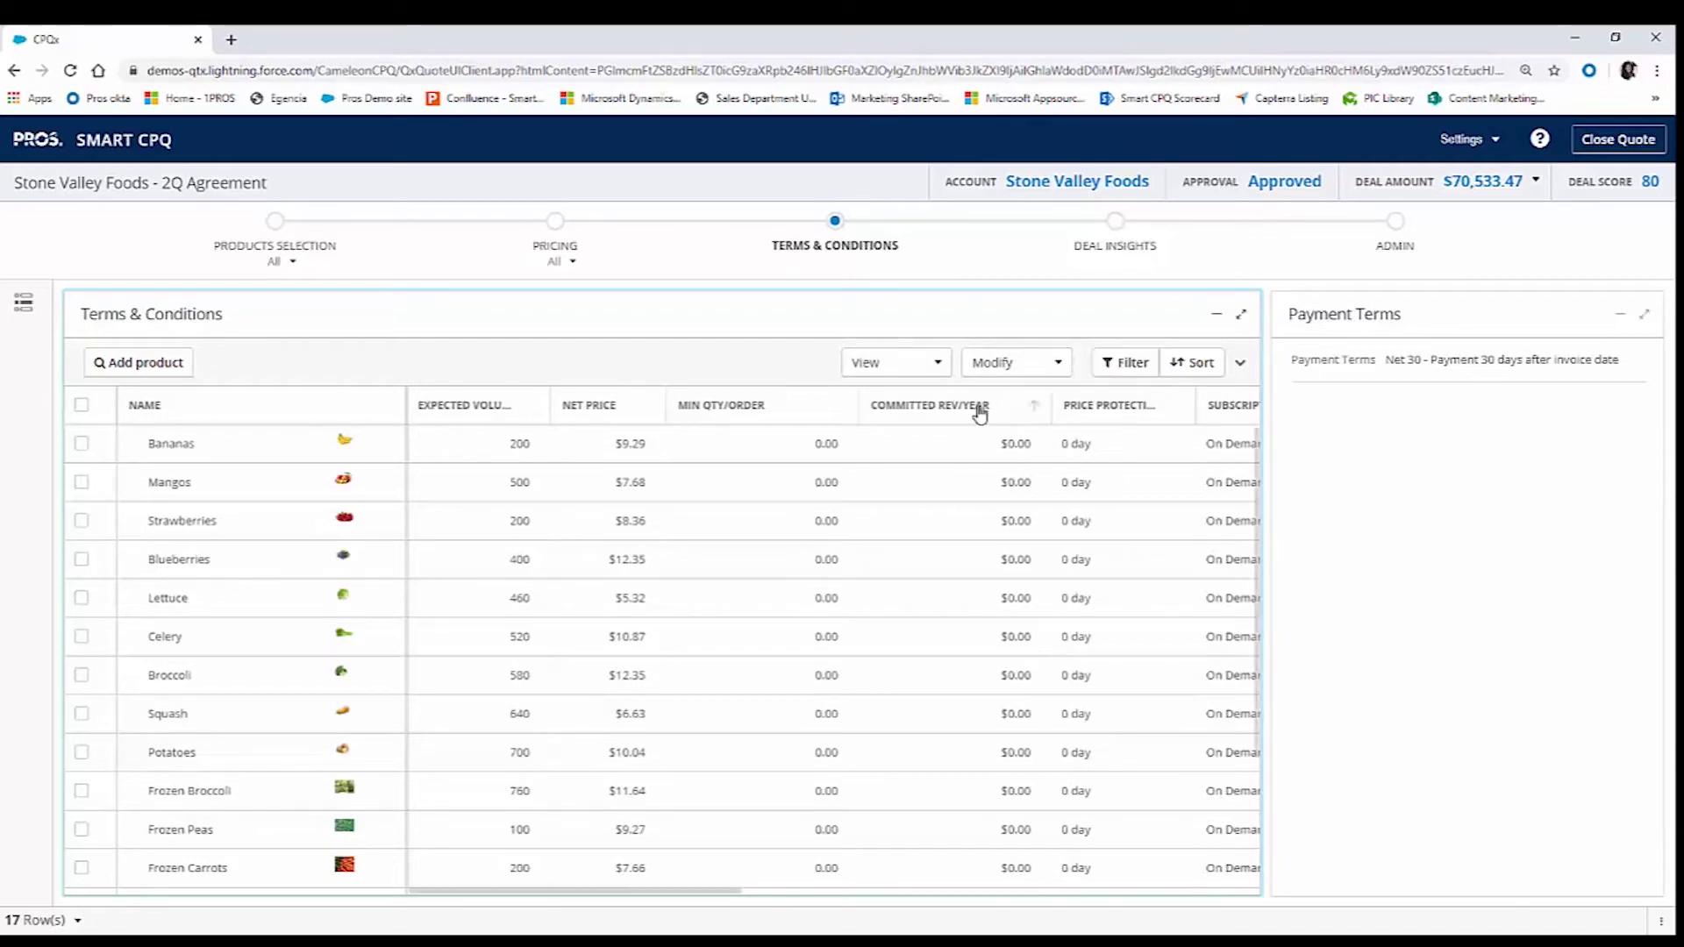
- Mass-set Min Qty/Order to 50 and Committed Rev/Year to $10,000 for all products
click(1017, 370)
click(999, 537)
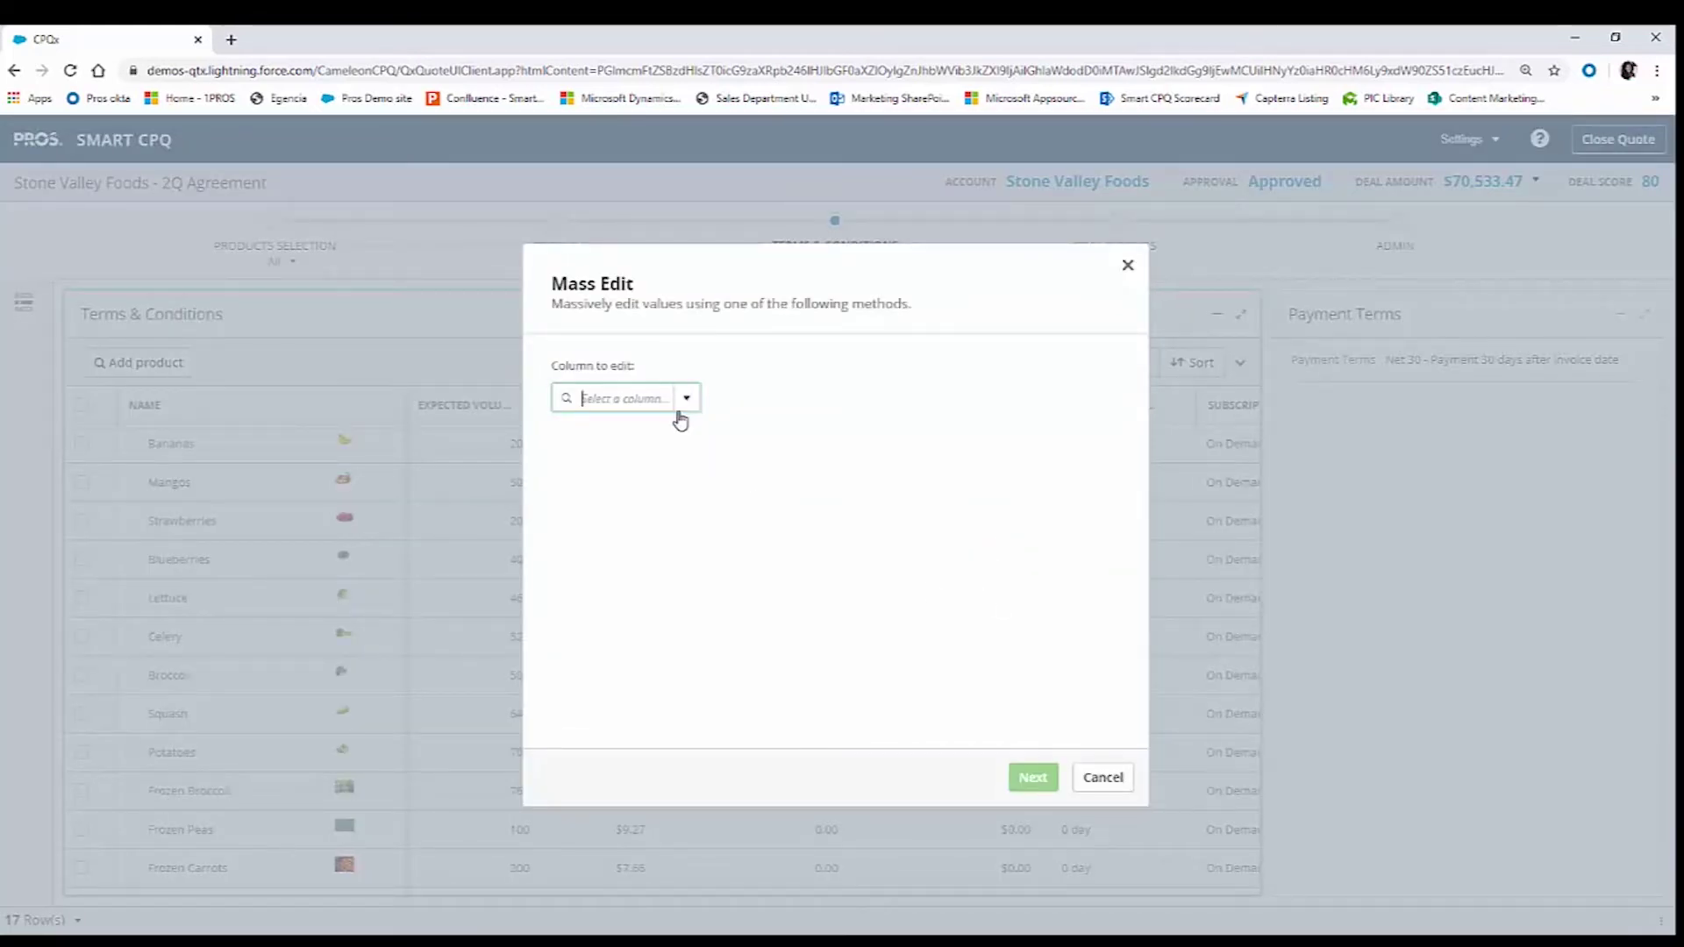
key(Escape)
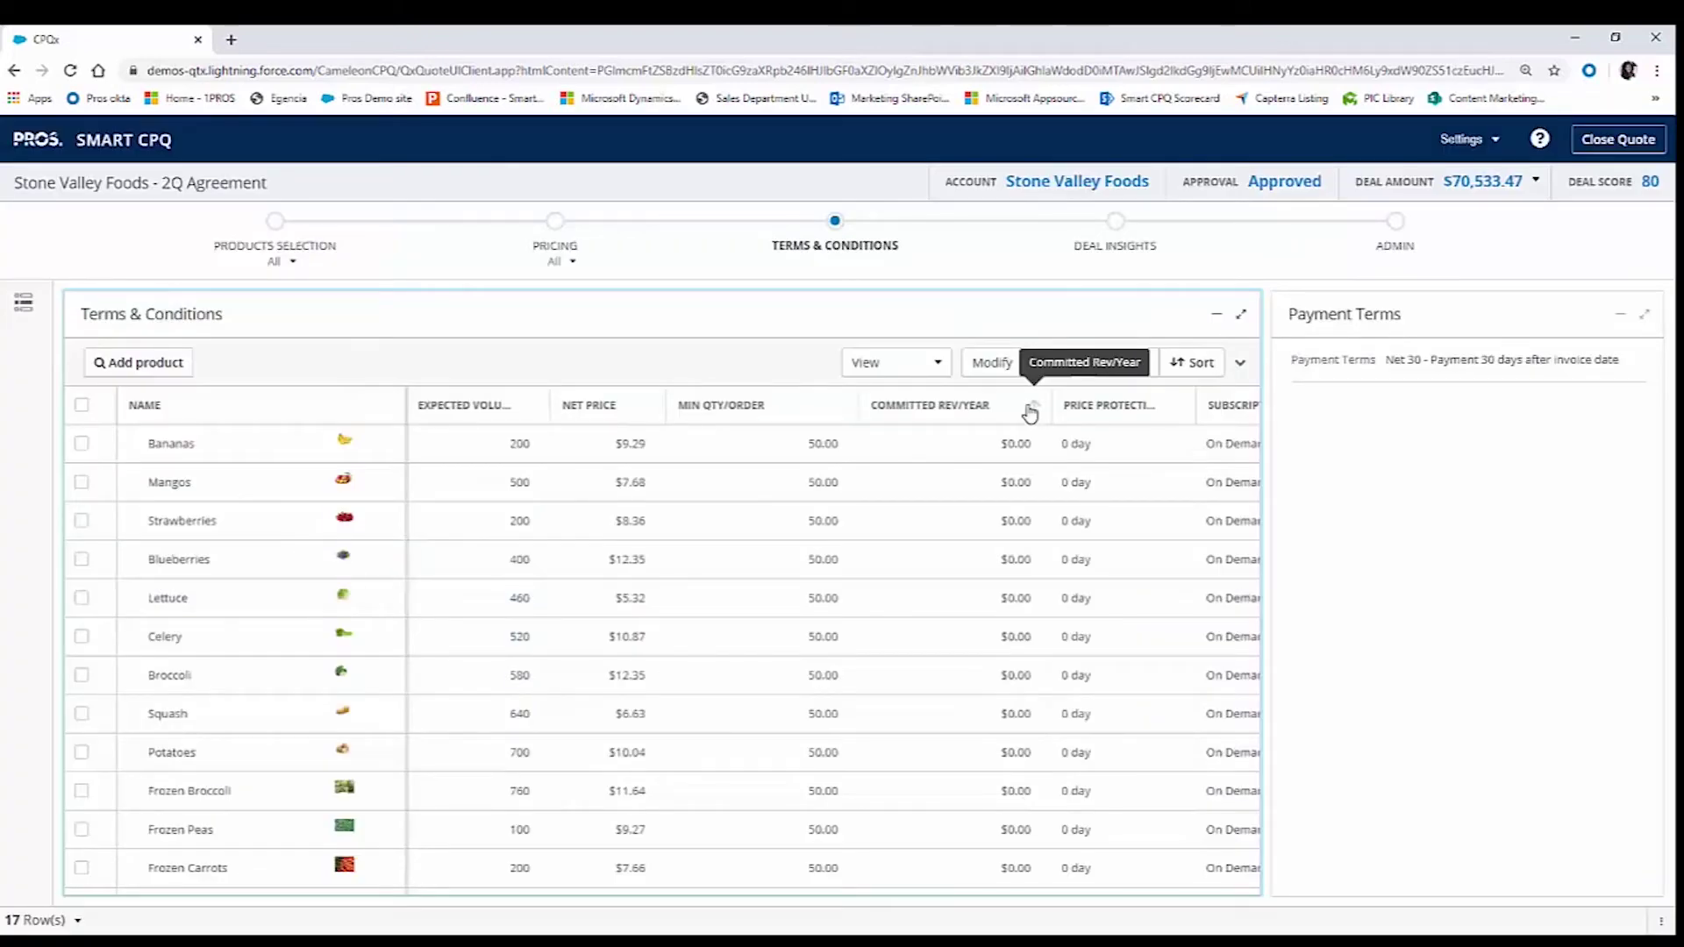
click(1015, 370)
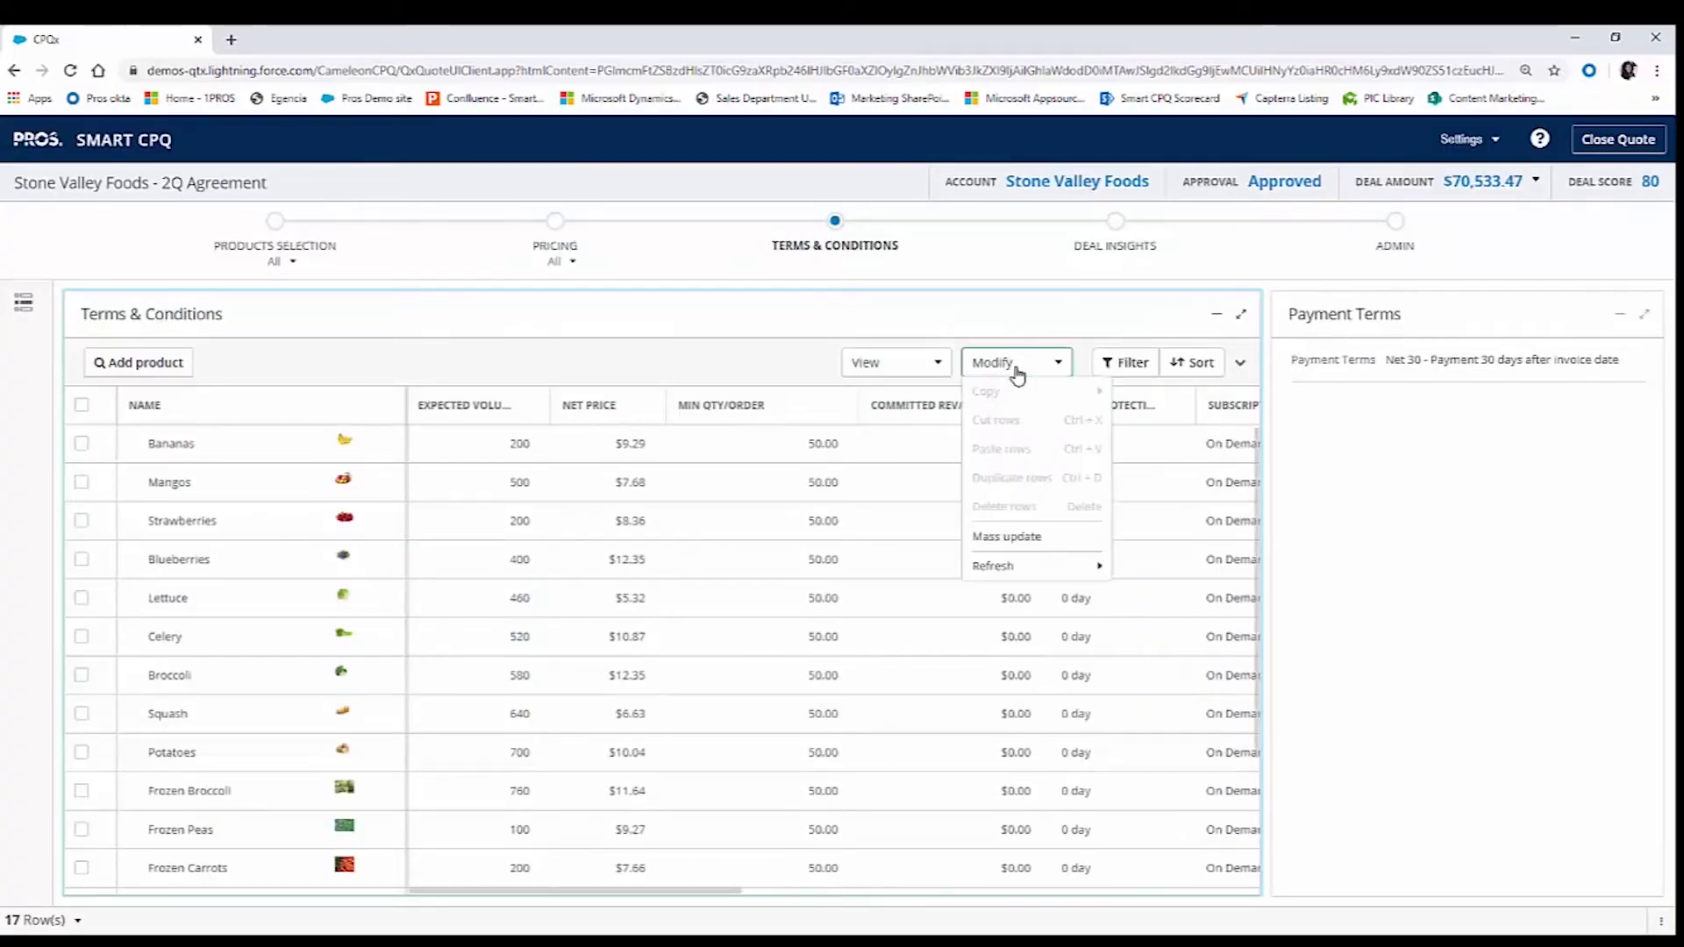
click(1007, 536)
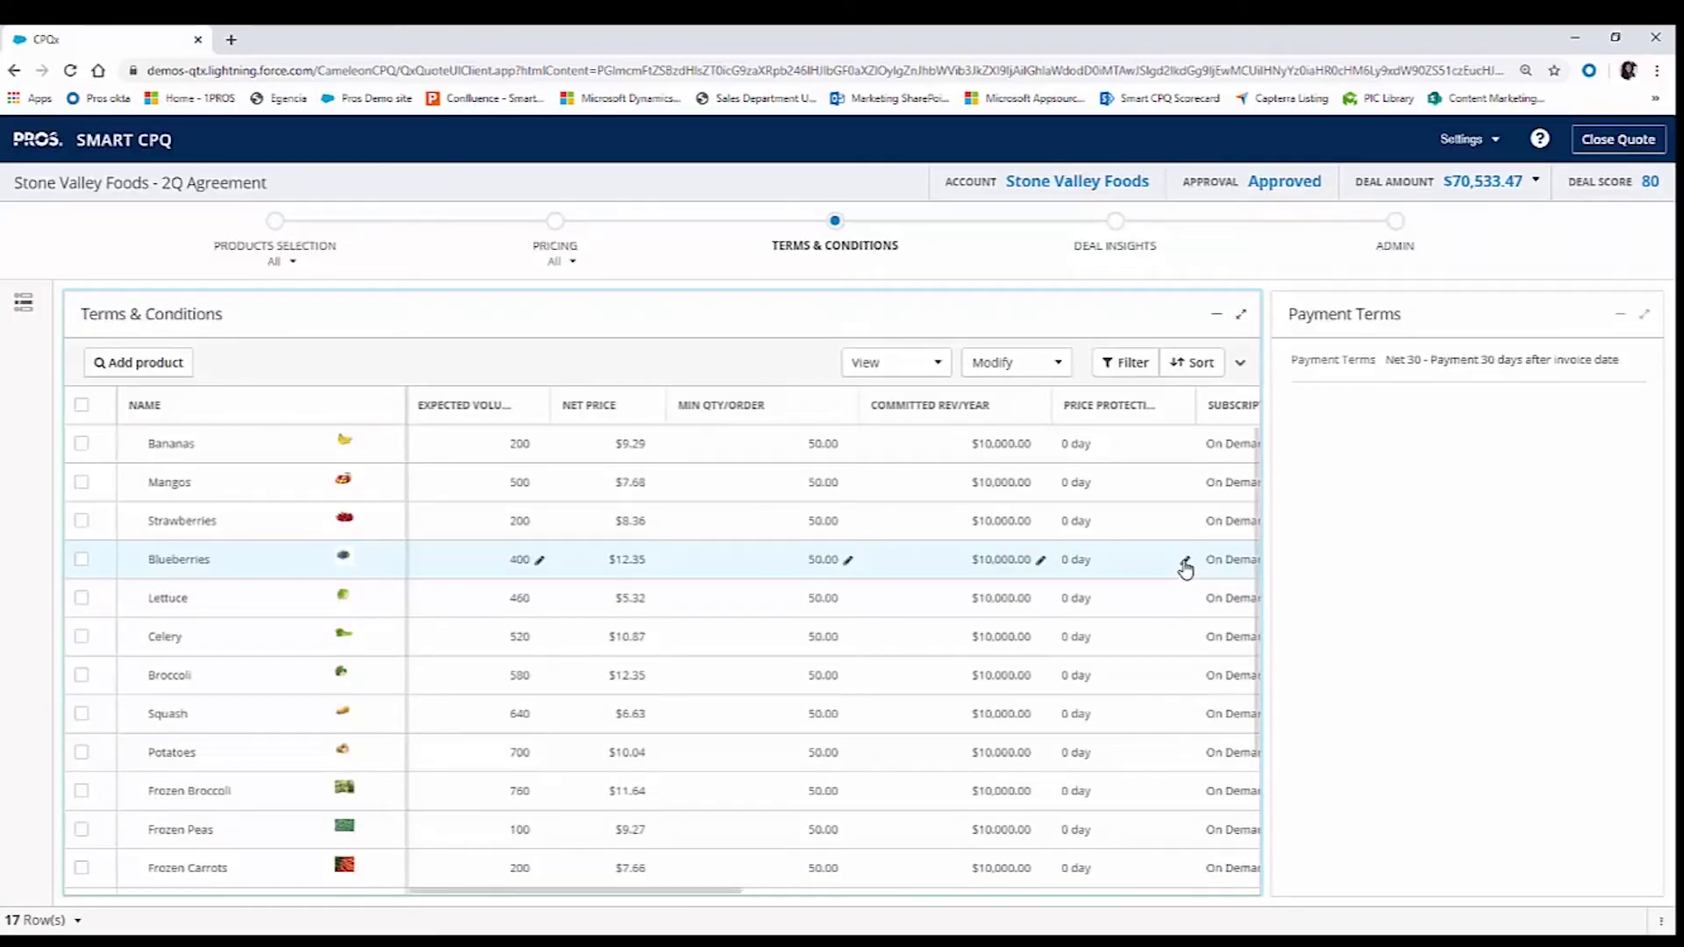
- Give Blueberries and Strawberries 90 days of price protection
click(1184, 565)
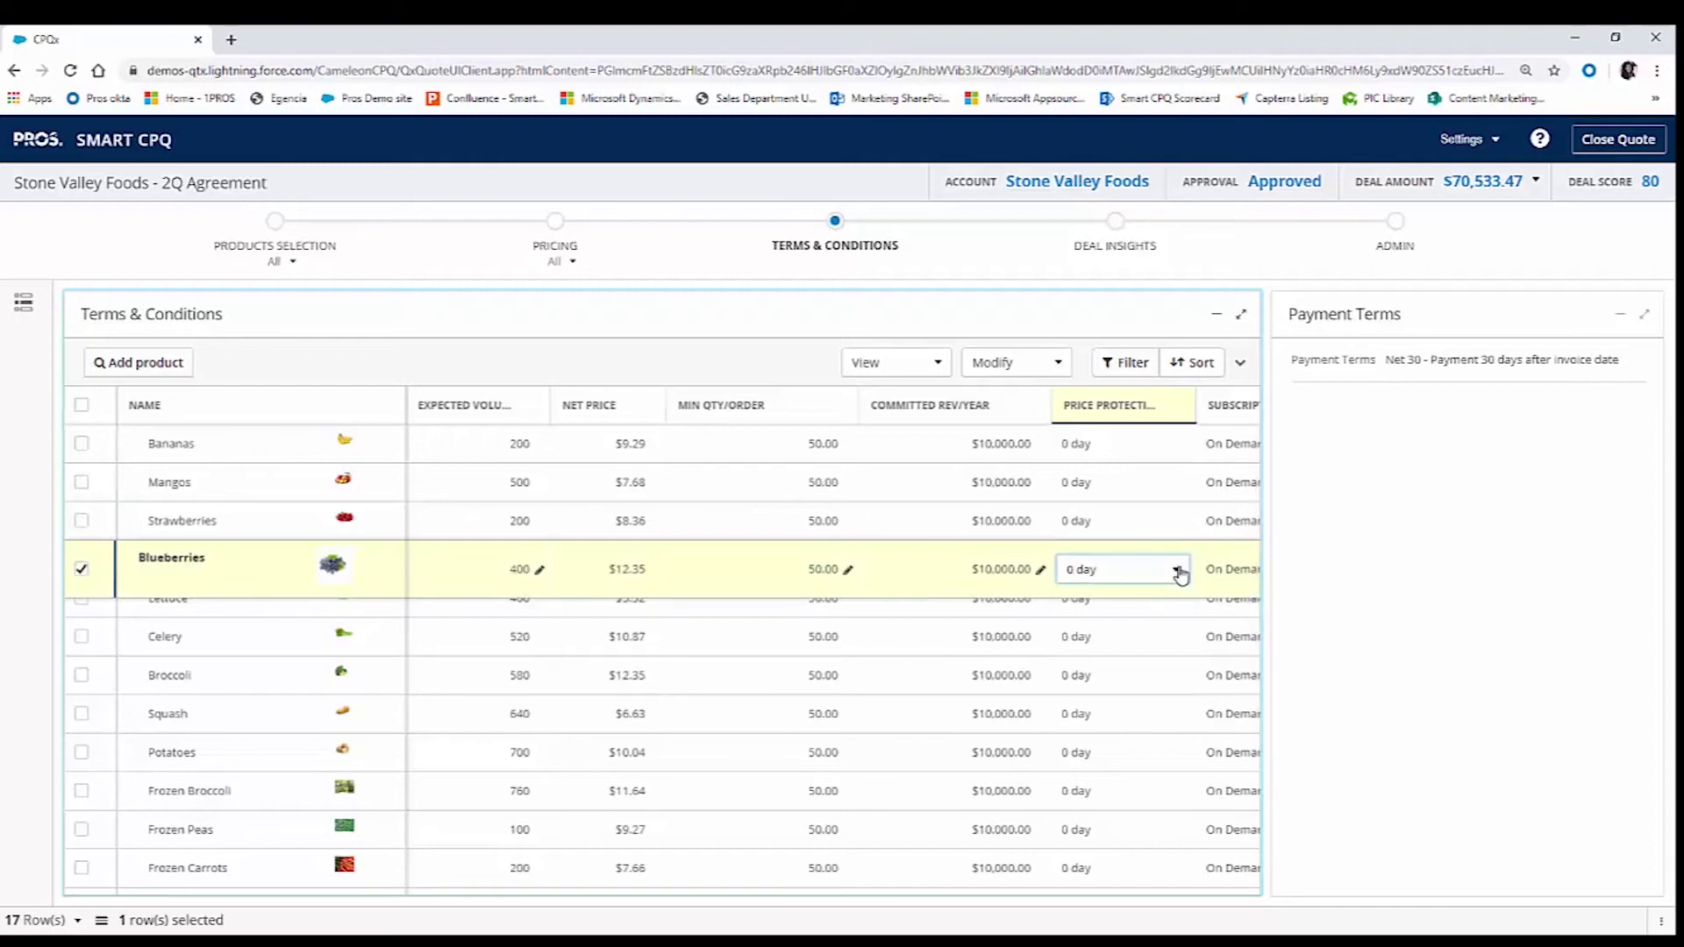
click(1178, 571)
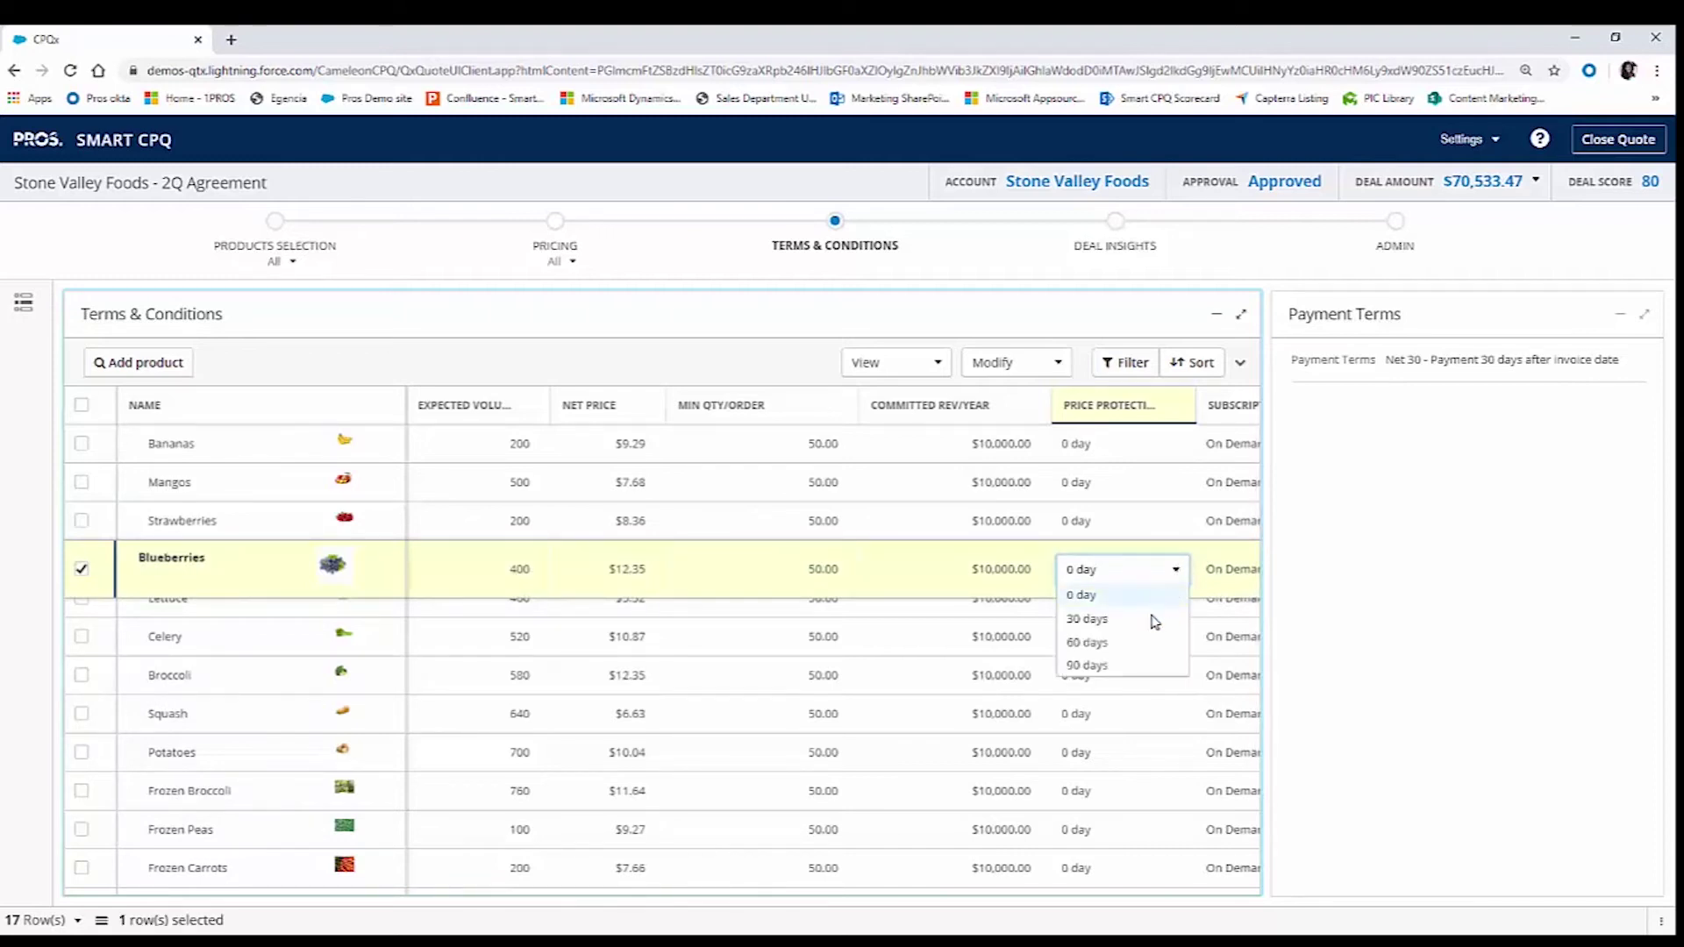
click(1114, 670)
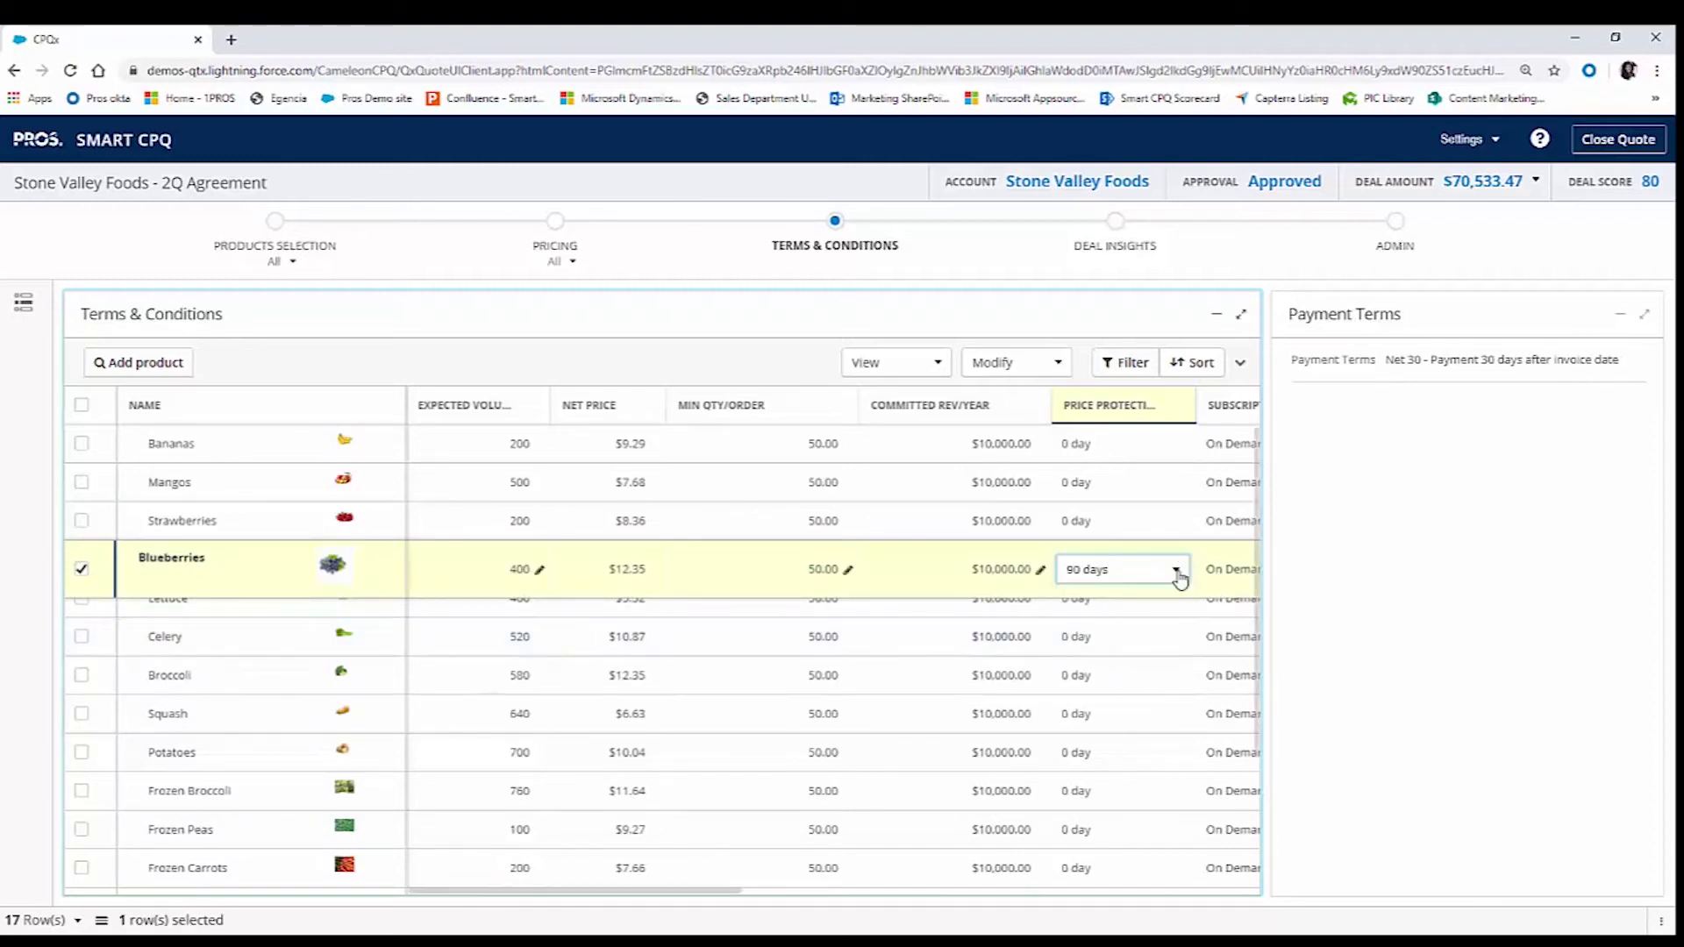
click(1184, 527)
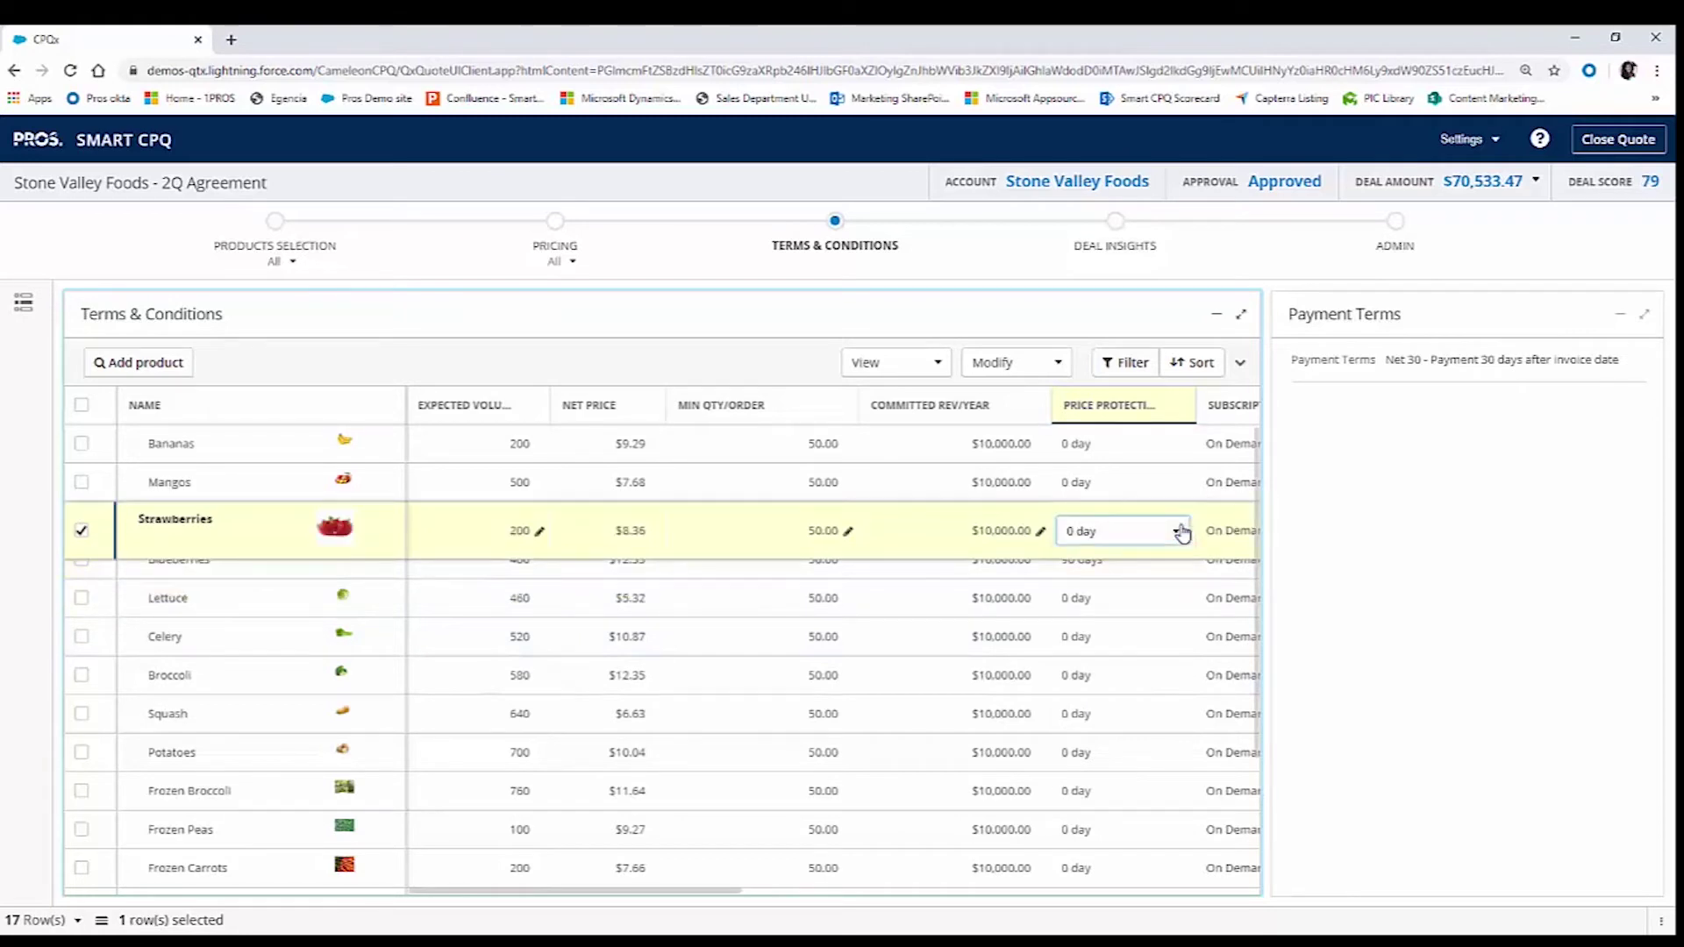
click(1170, 537)
click(1086, 627)
- Set the Bananas subscription frequency to Monthly
click(925, 456)
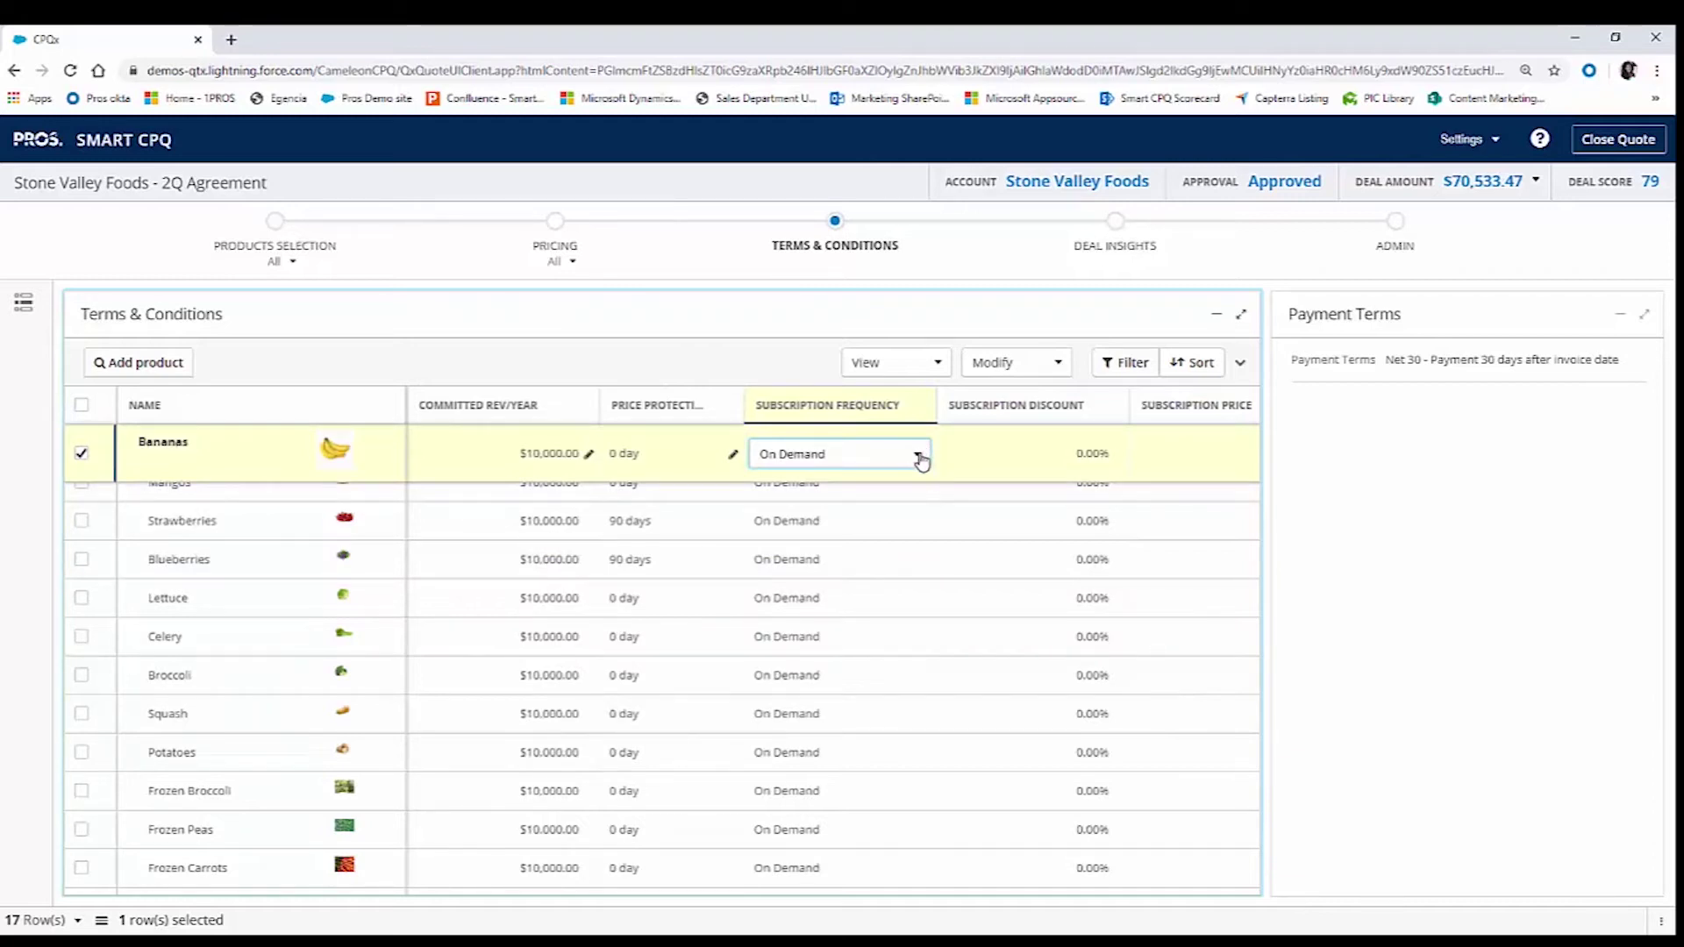
click(919, 456)
click(877, 530)
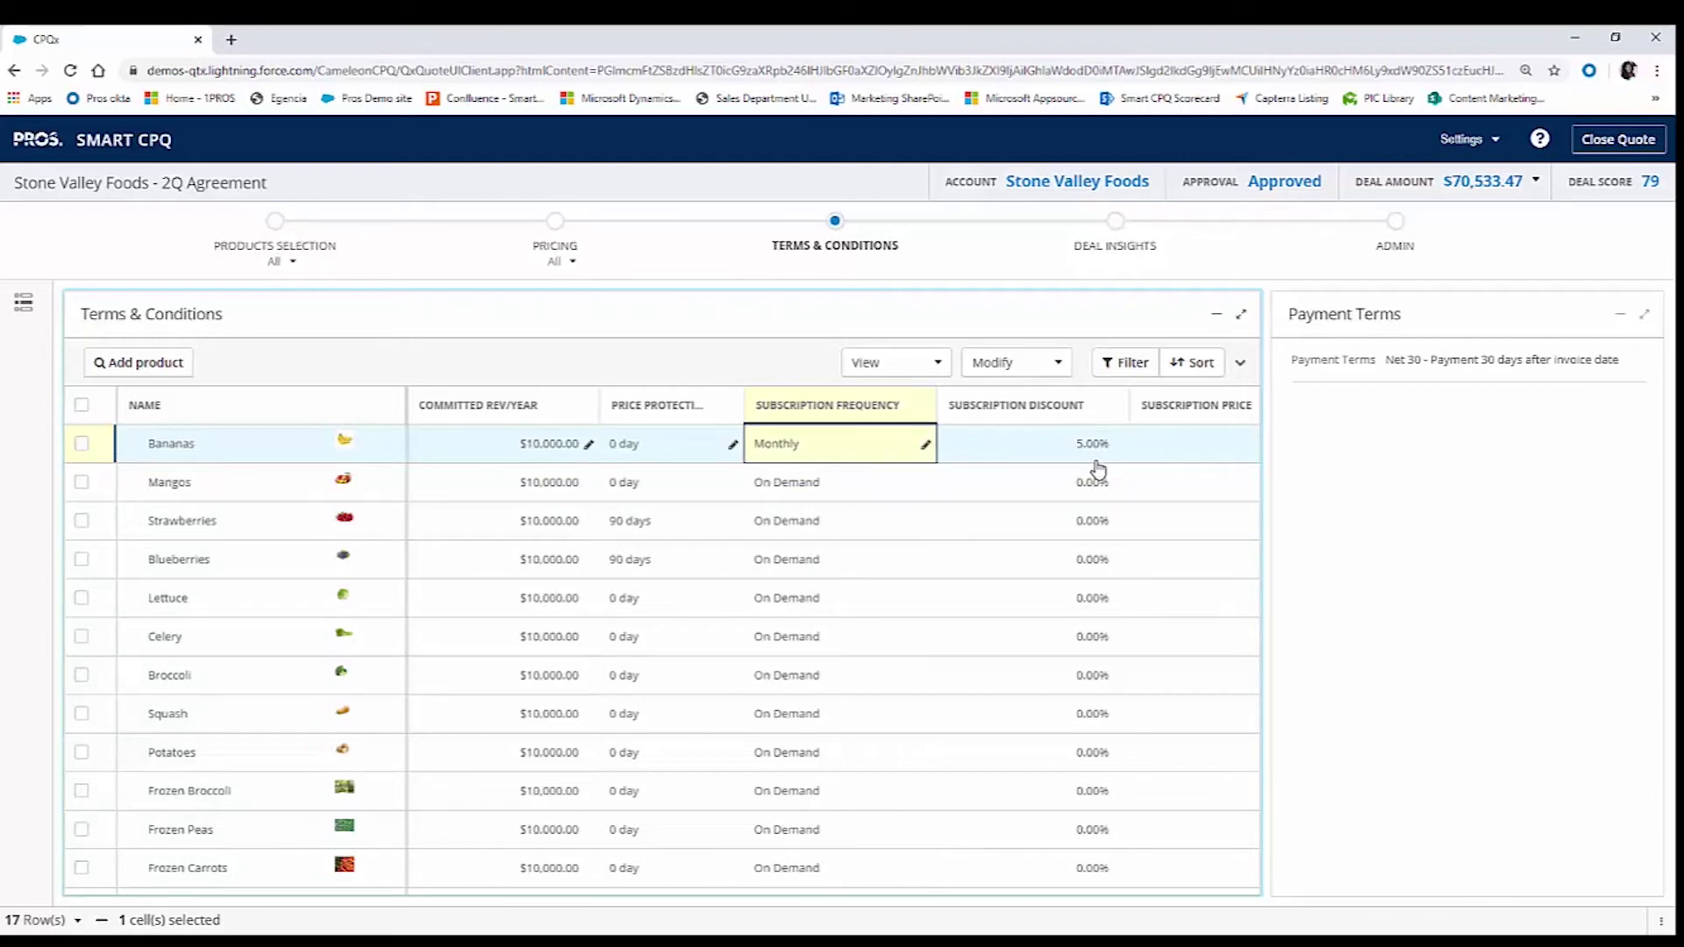
- Review the Deal Insights dashboard, then close the quote back to Salesforce
click(1117, 242)
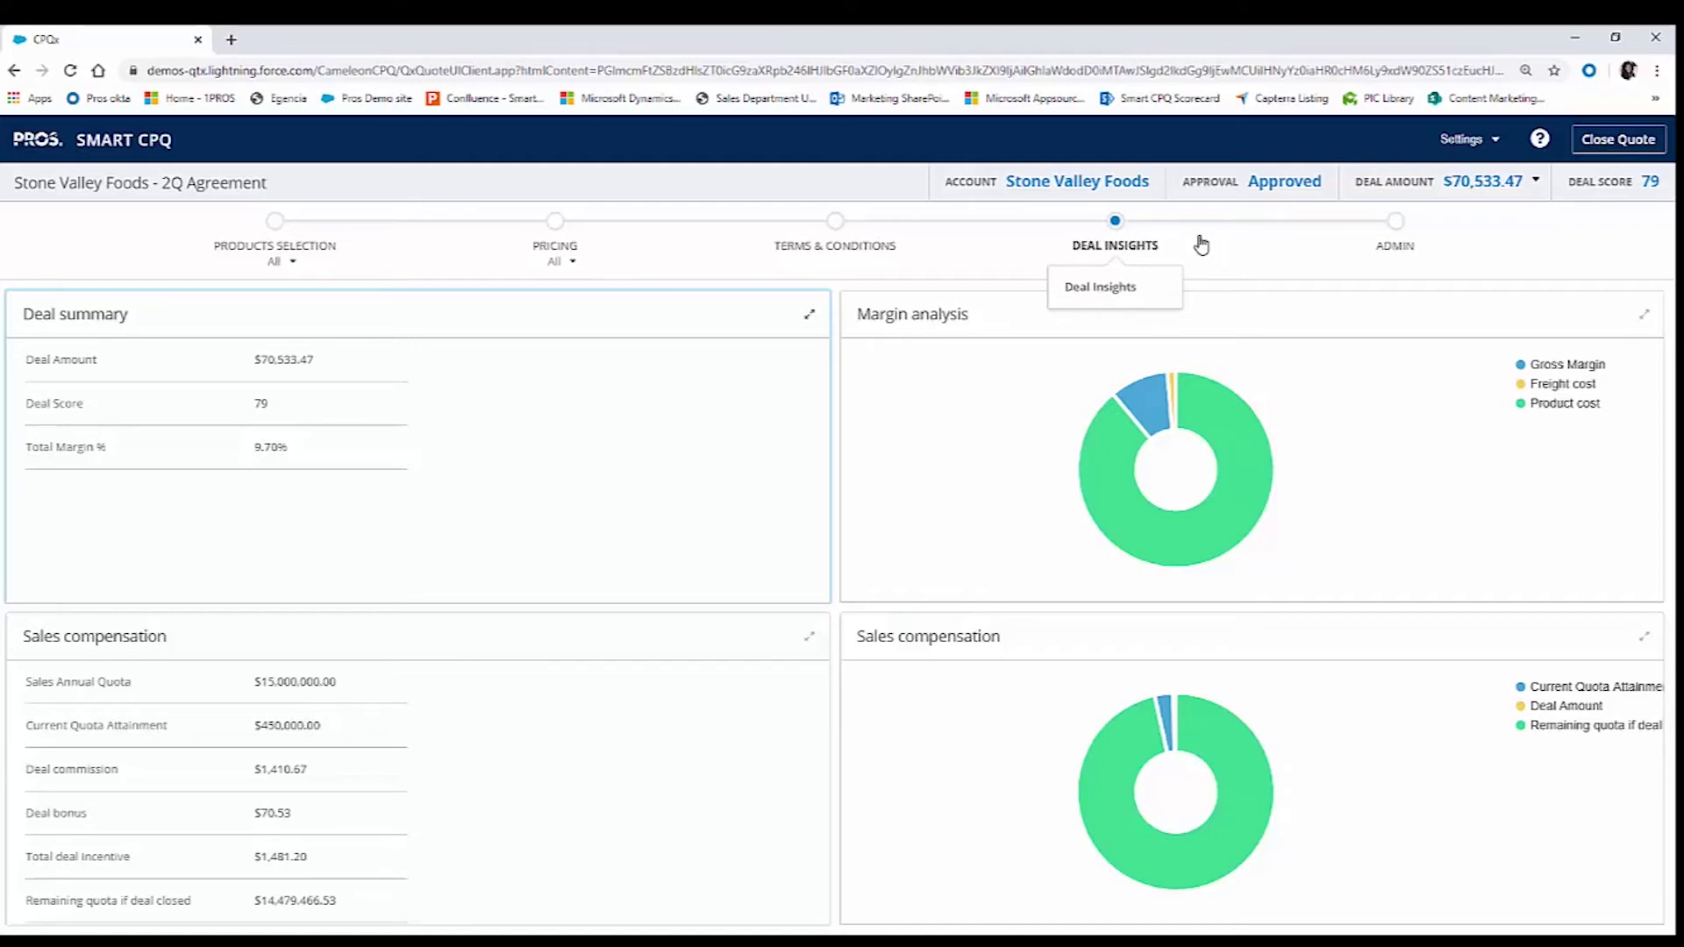
click(1607, 143)
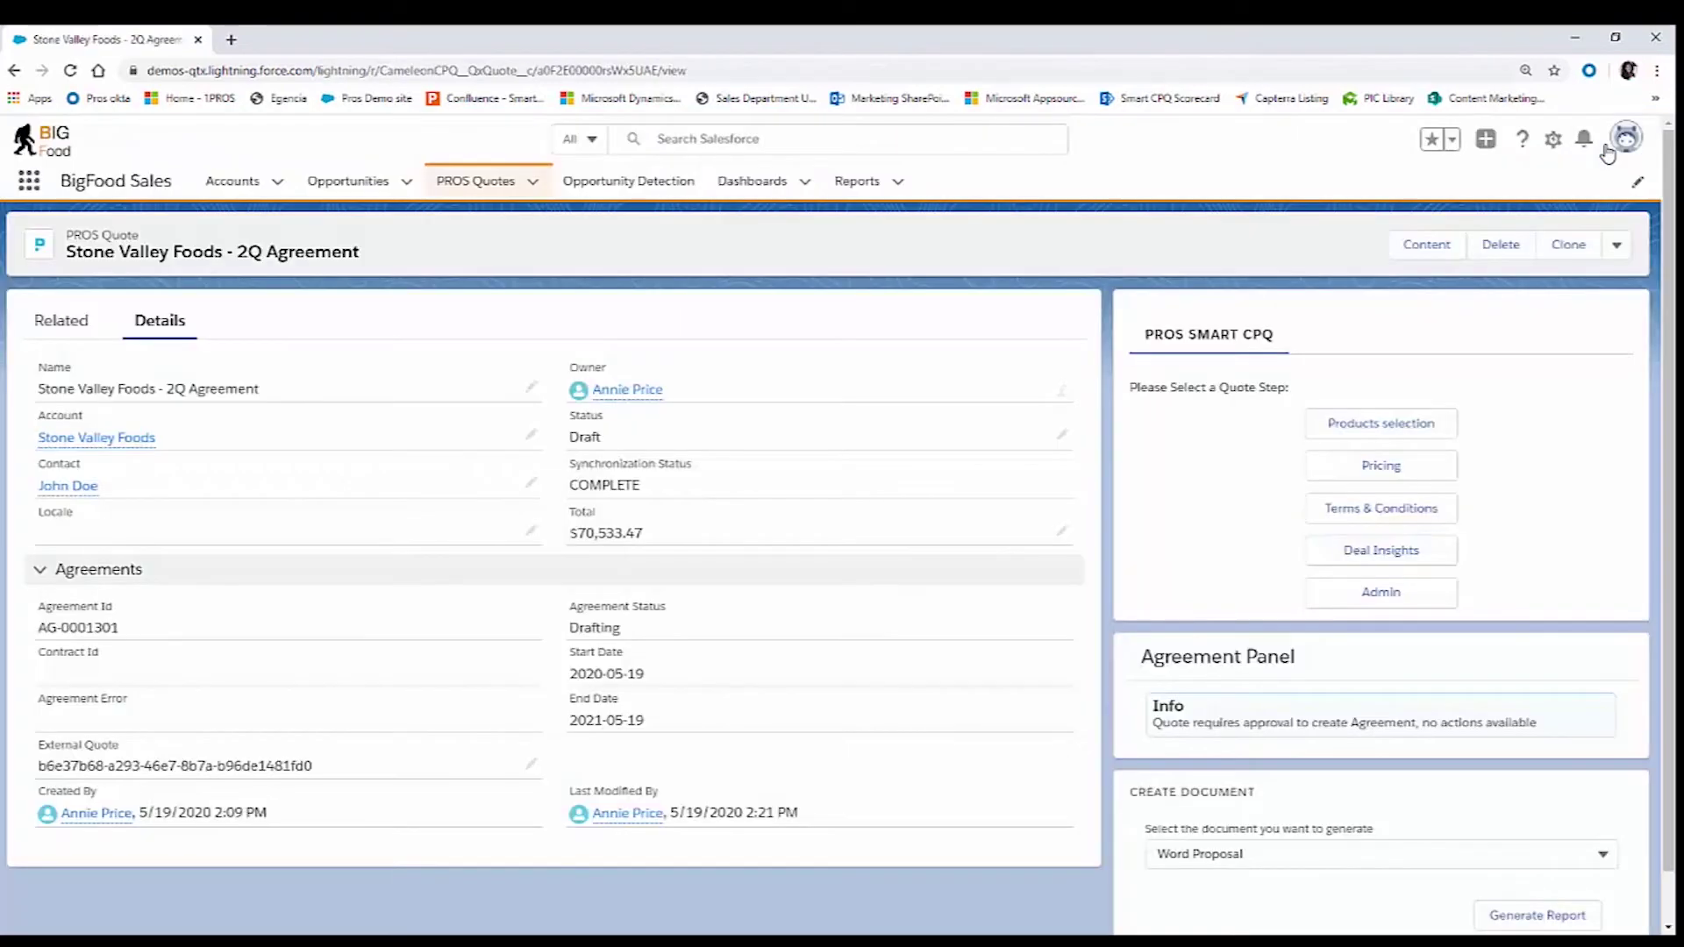
- Submit the quote for approval with the comment 'Please Approve for Stone Valley Foods'
click(1617, 246)
click(1565, 347)
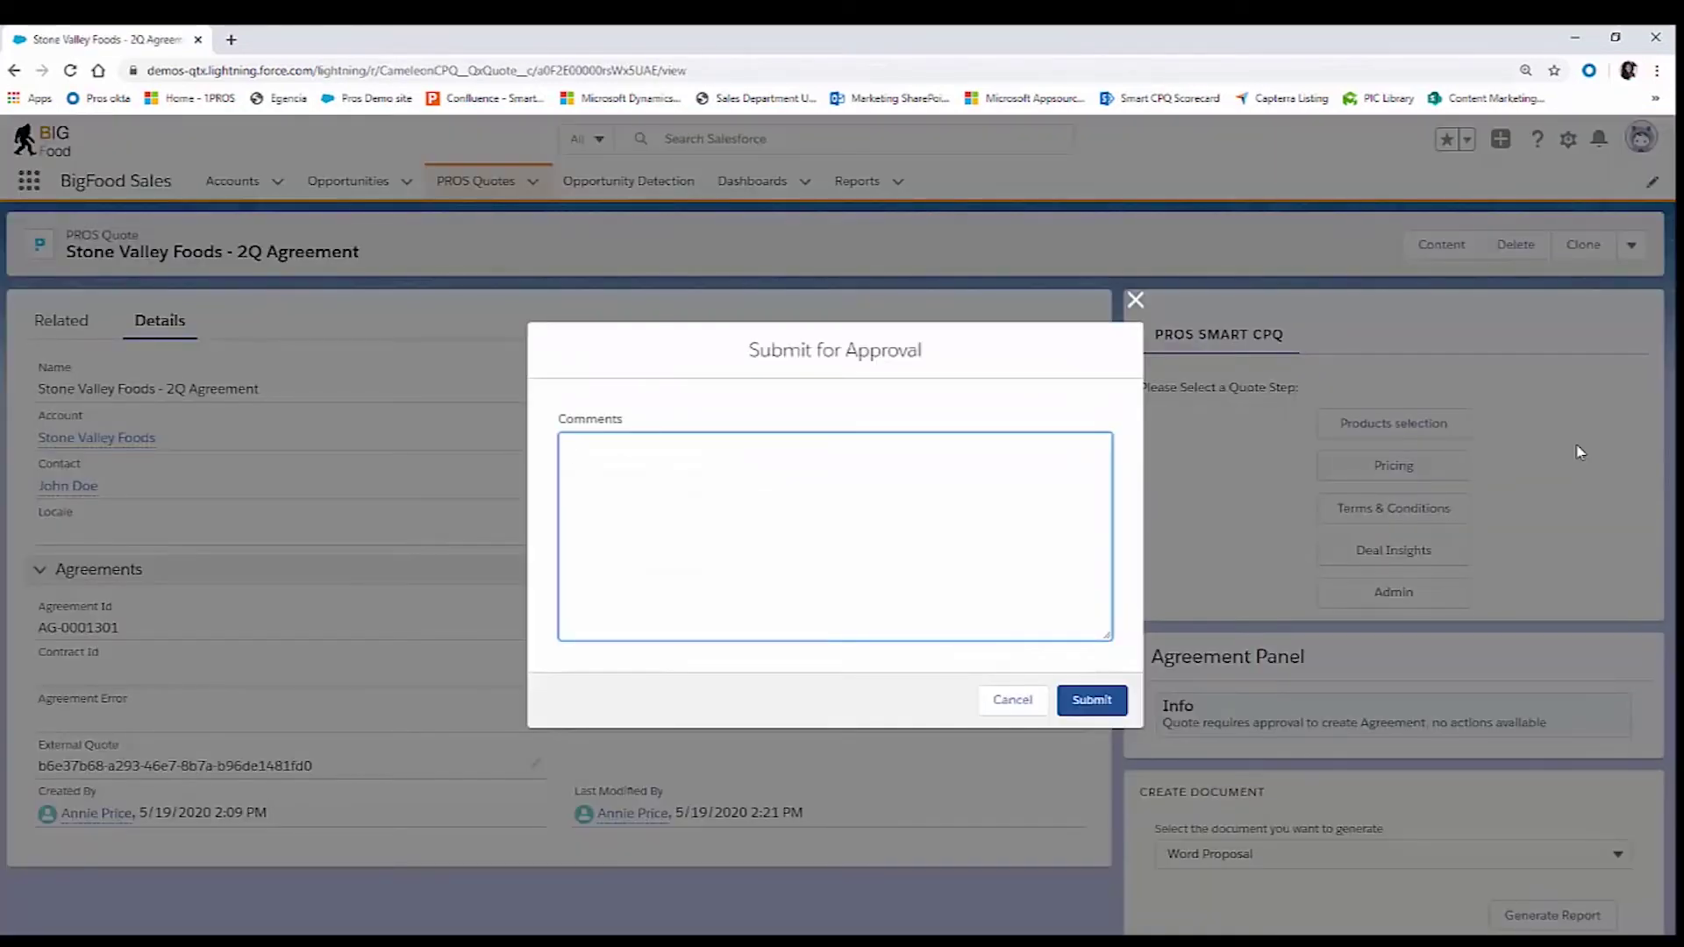
text(Please Approve for Stone Valley Foods)
click(1092, 700)
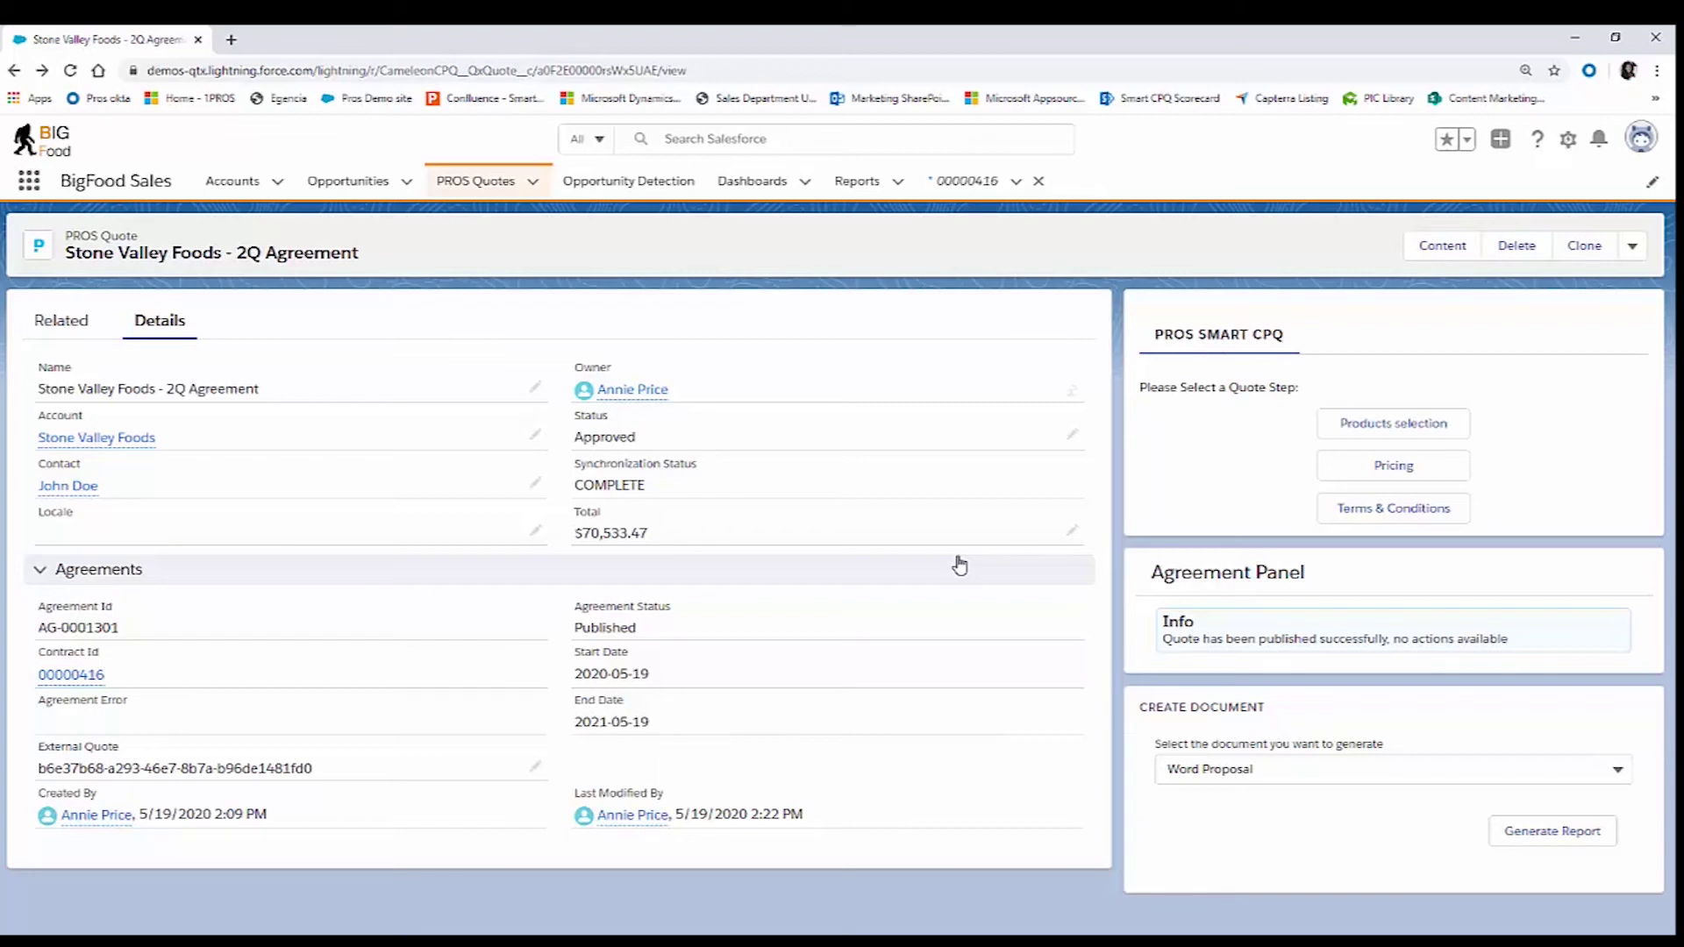
- From contract 00000416, create the amendment 'Stone Valley Foods - 2Q Amendment' and open its quote
click(85, 677)
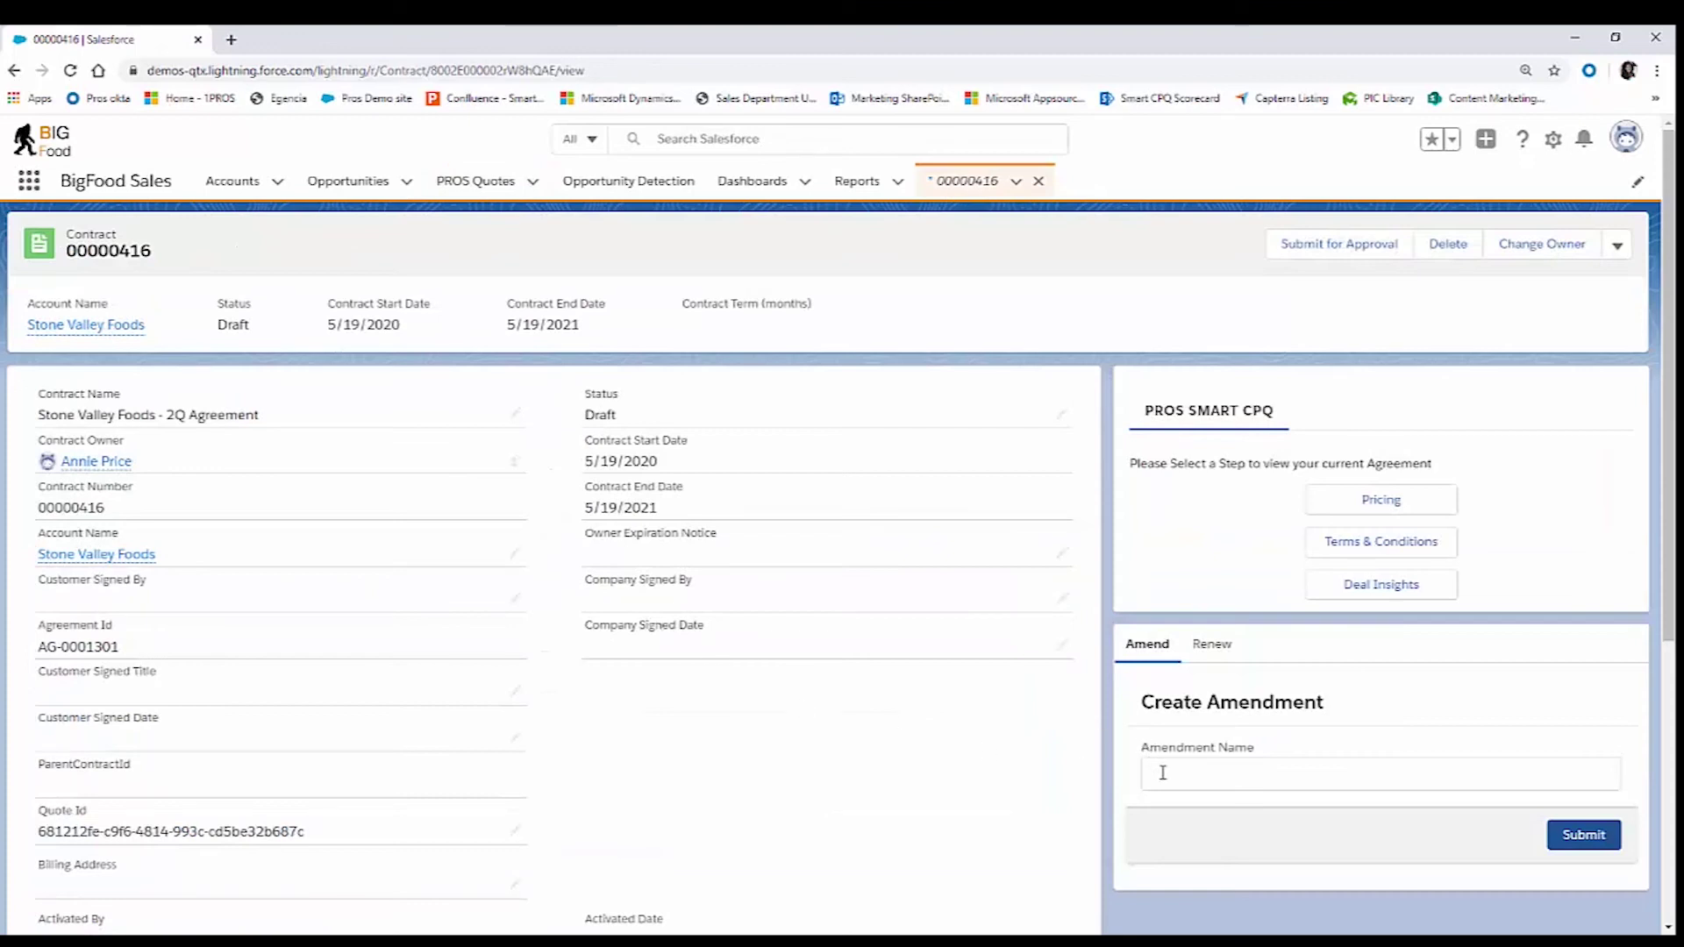
click(1162, 773)
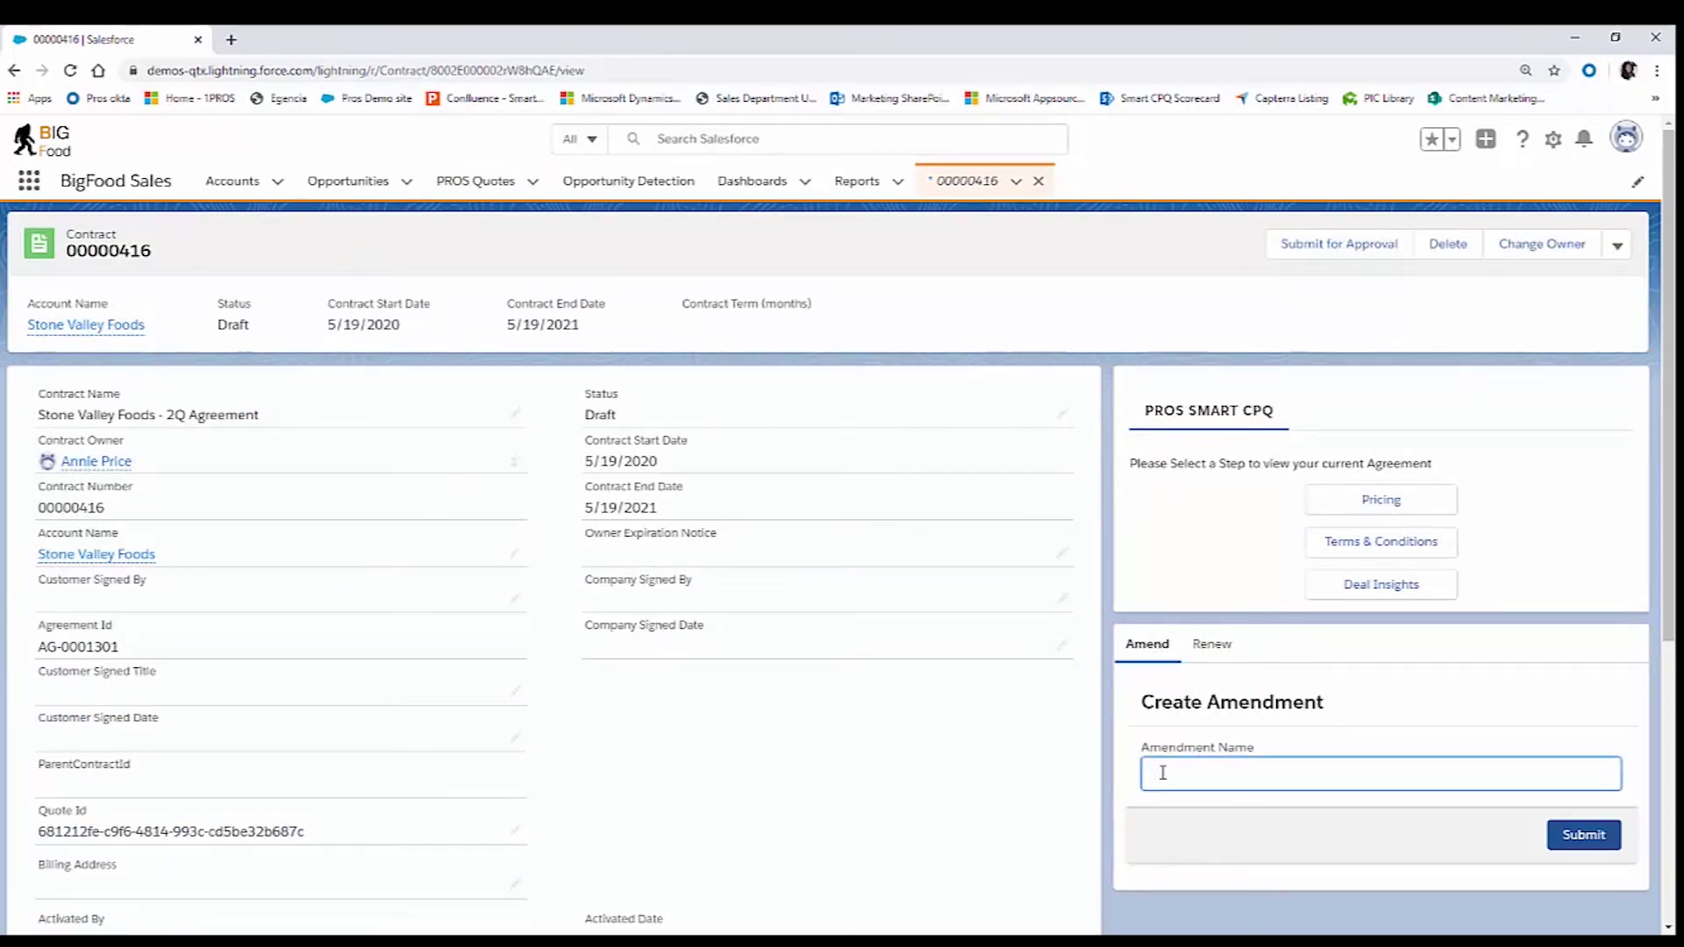
text(Stone Valley Foods - 2Q Amendment)
click(1584, 834)
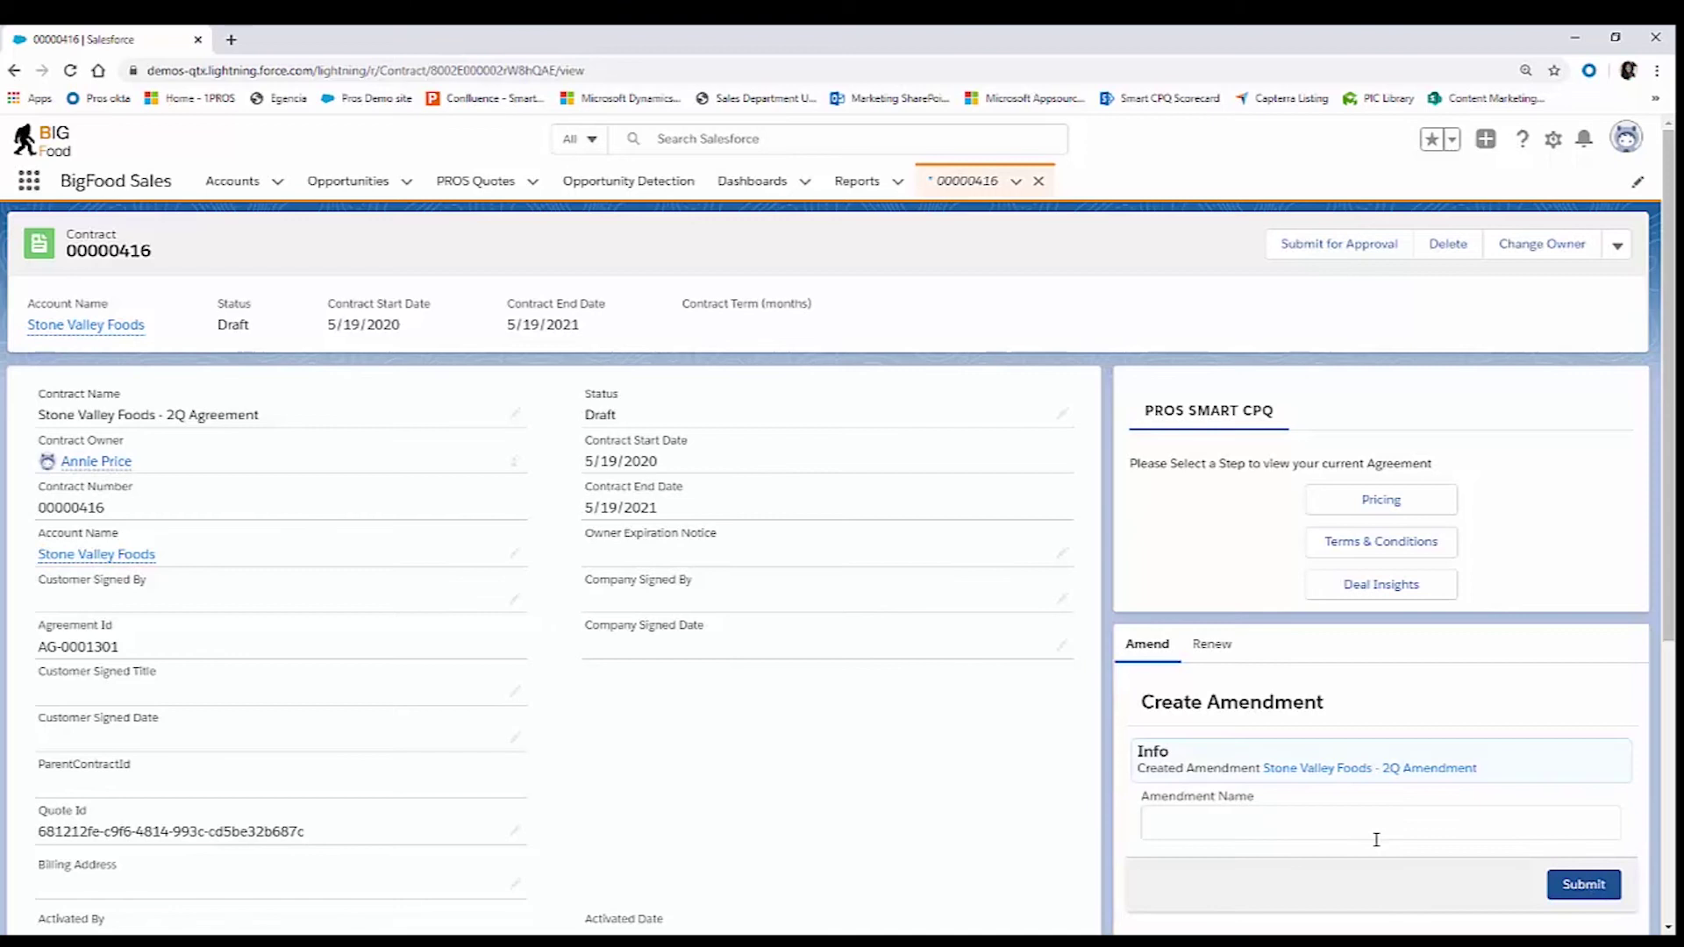
click(1367, 770)
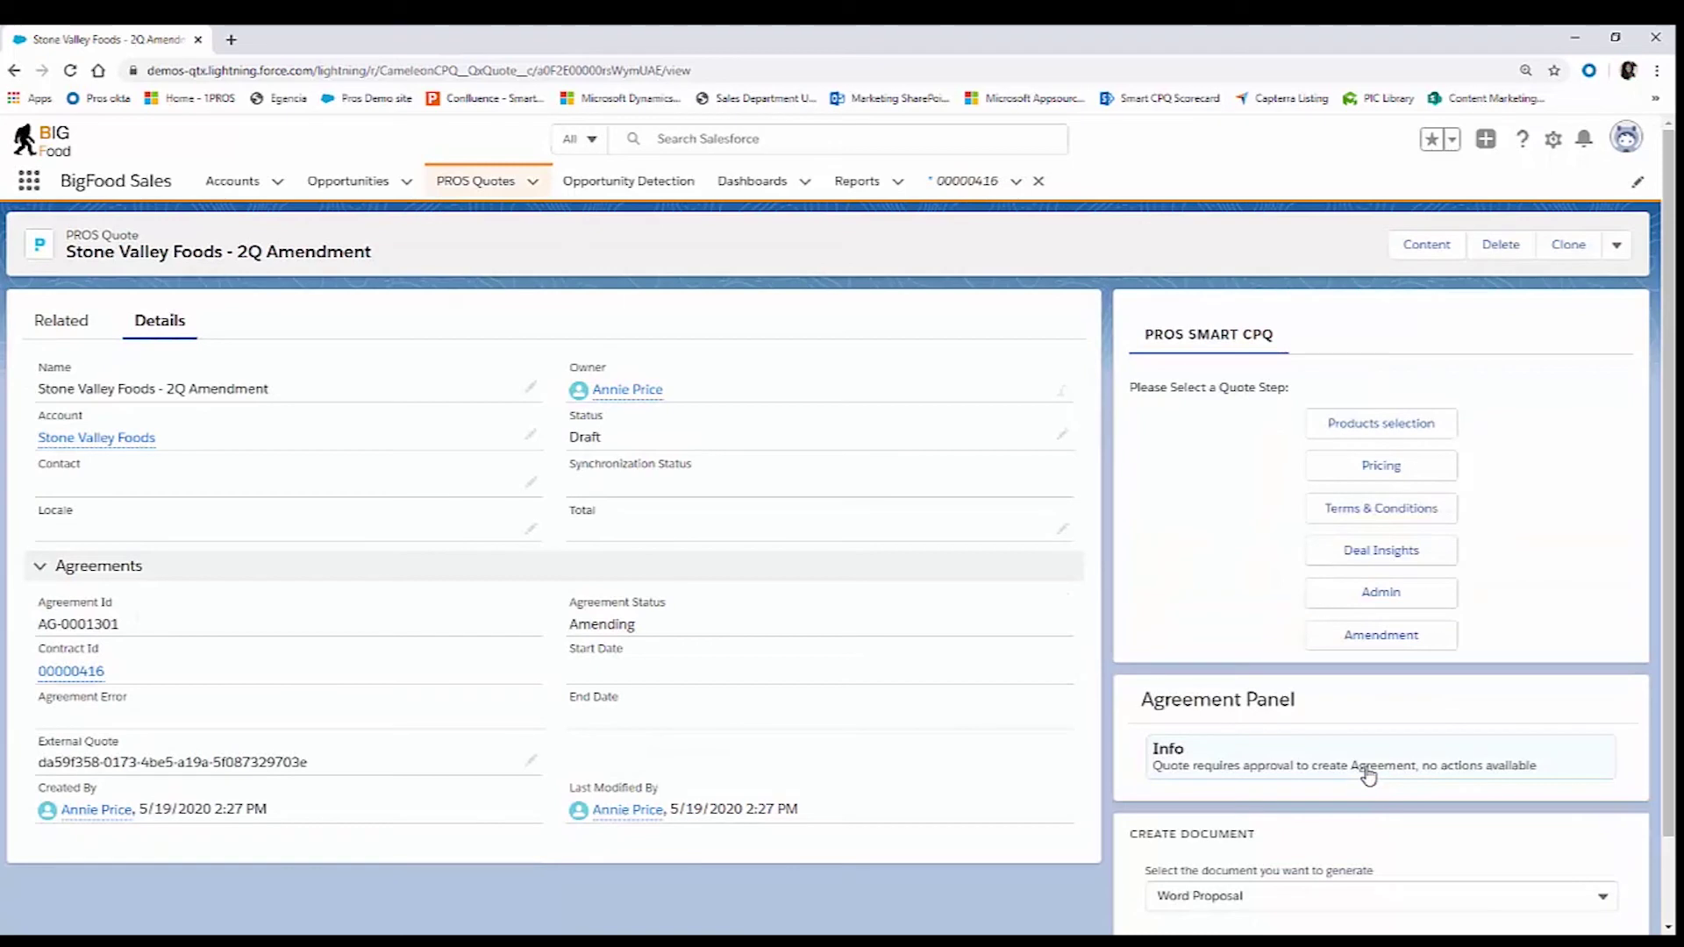
click(1446, 474)
- Add the Napkins product to the amendment quote
click(160, 363)
text(napkin)
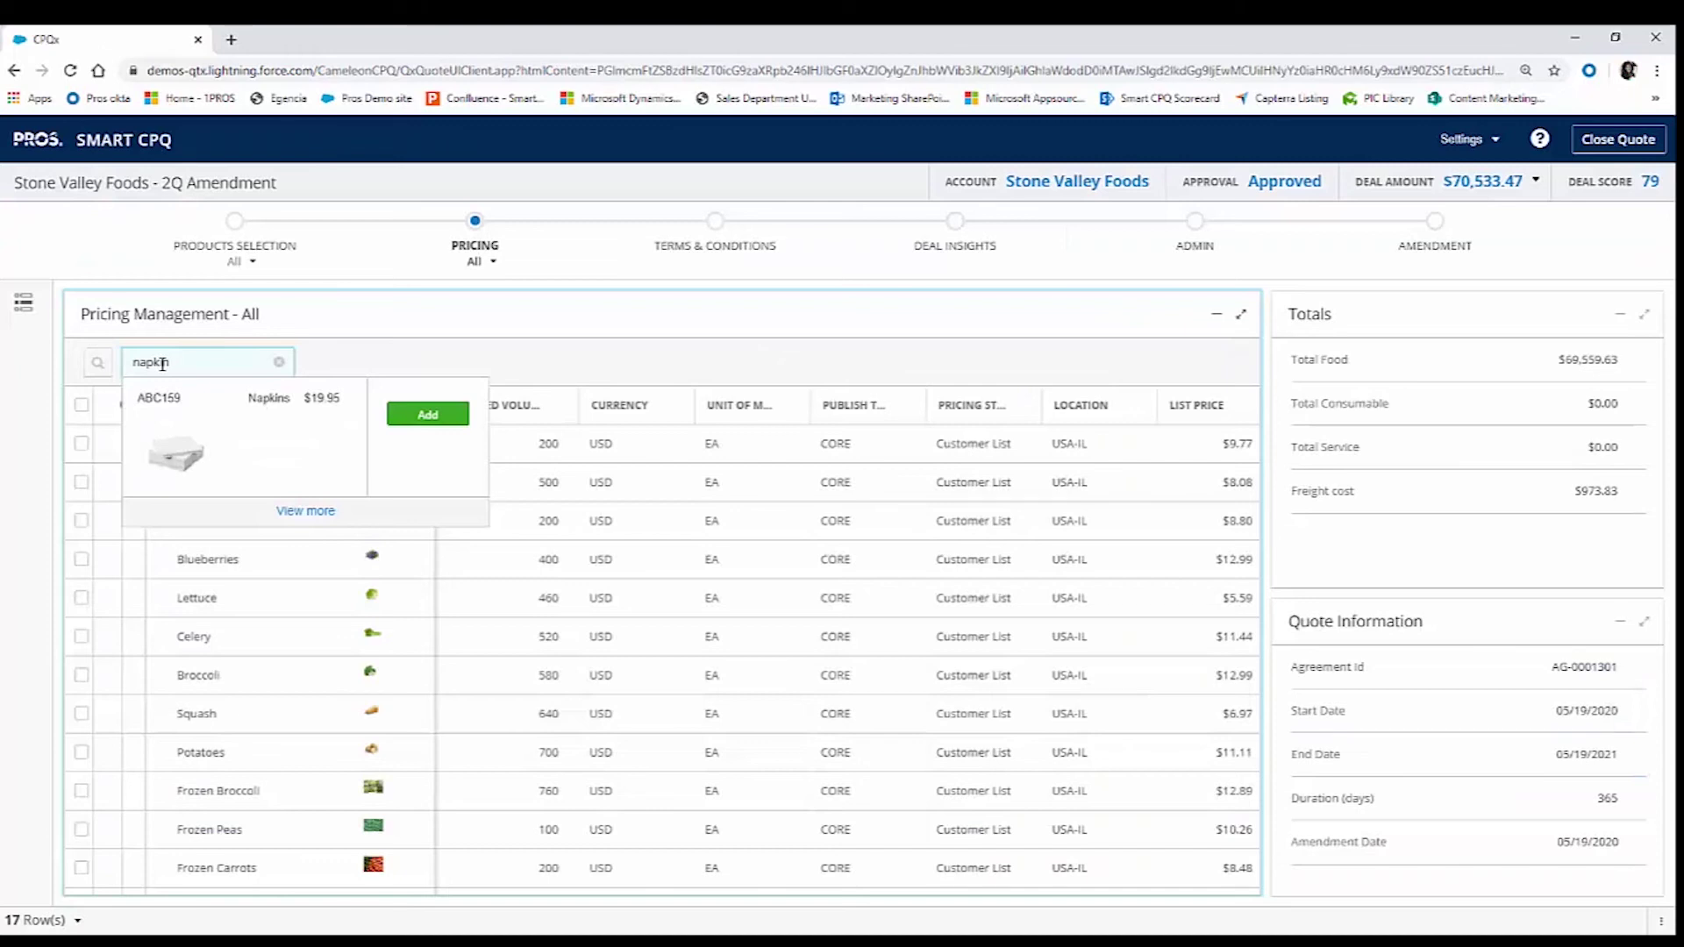
click(428, 414)
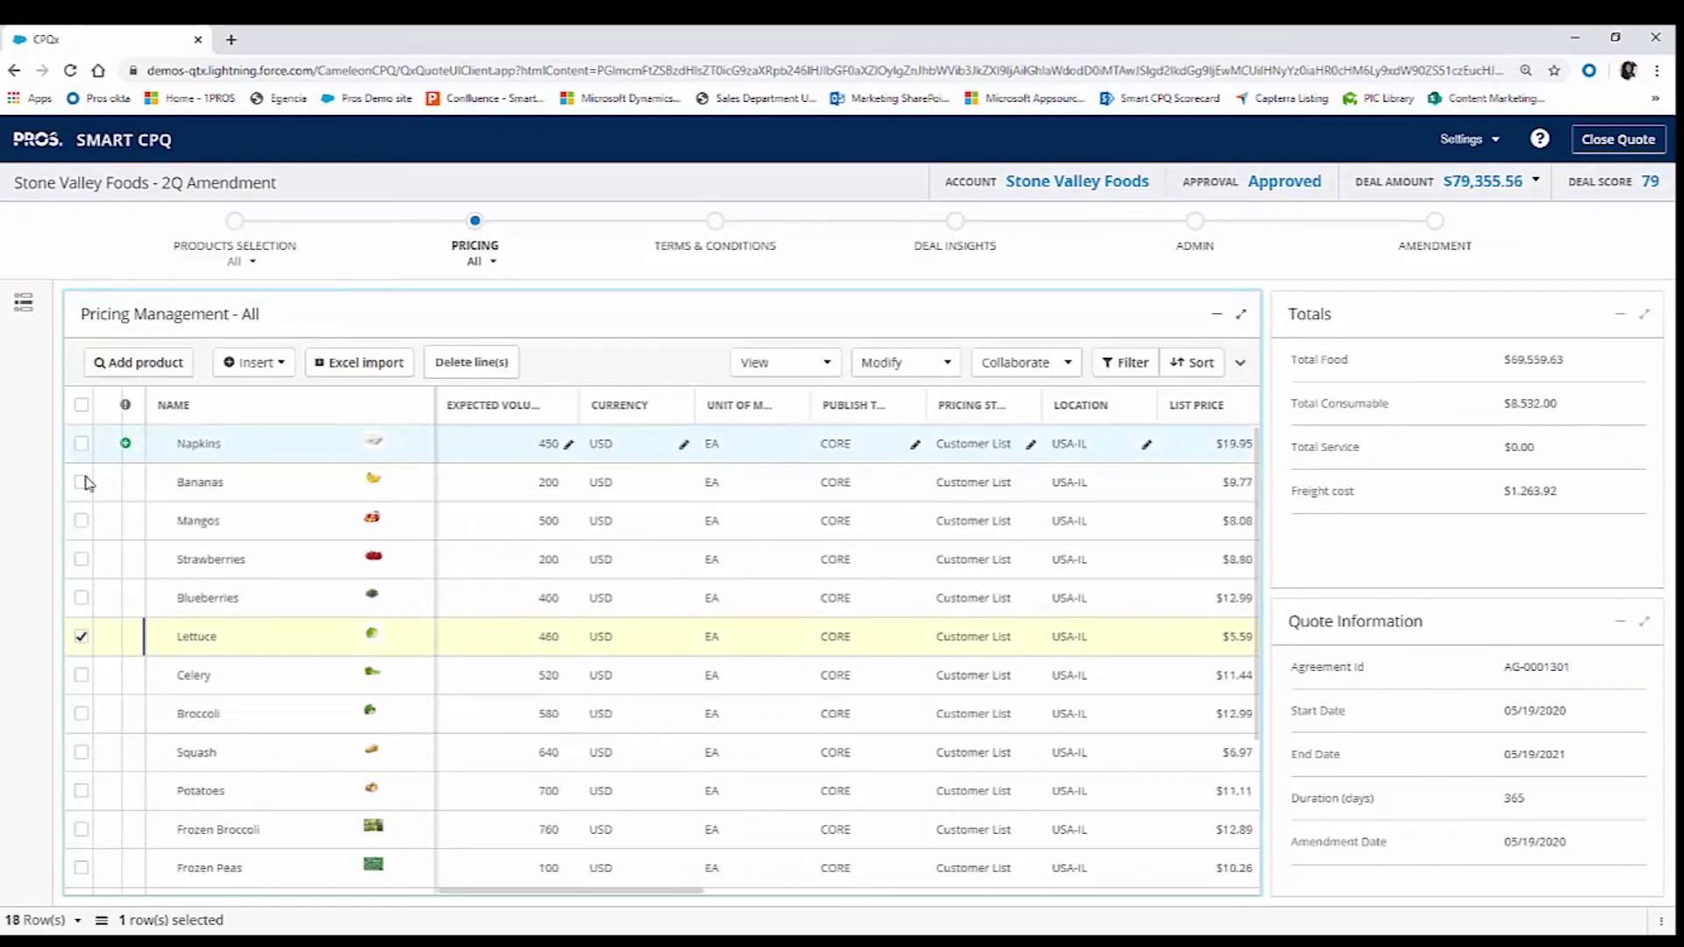
- Delete Lettuce and Celery, check the Amendment Grid, and close the quote
click(81, 674)
key(Delete)
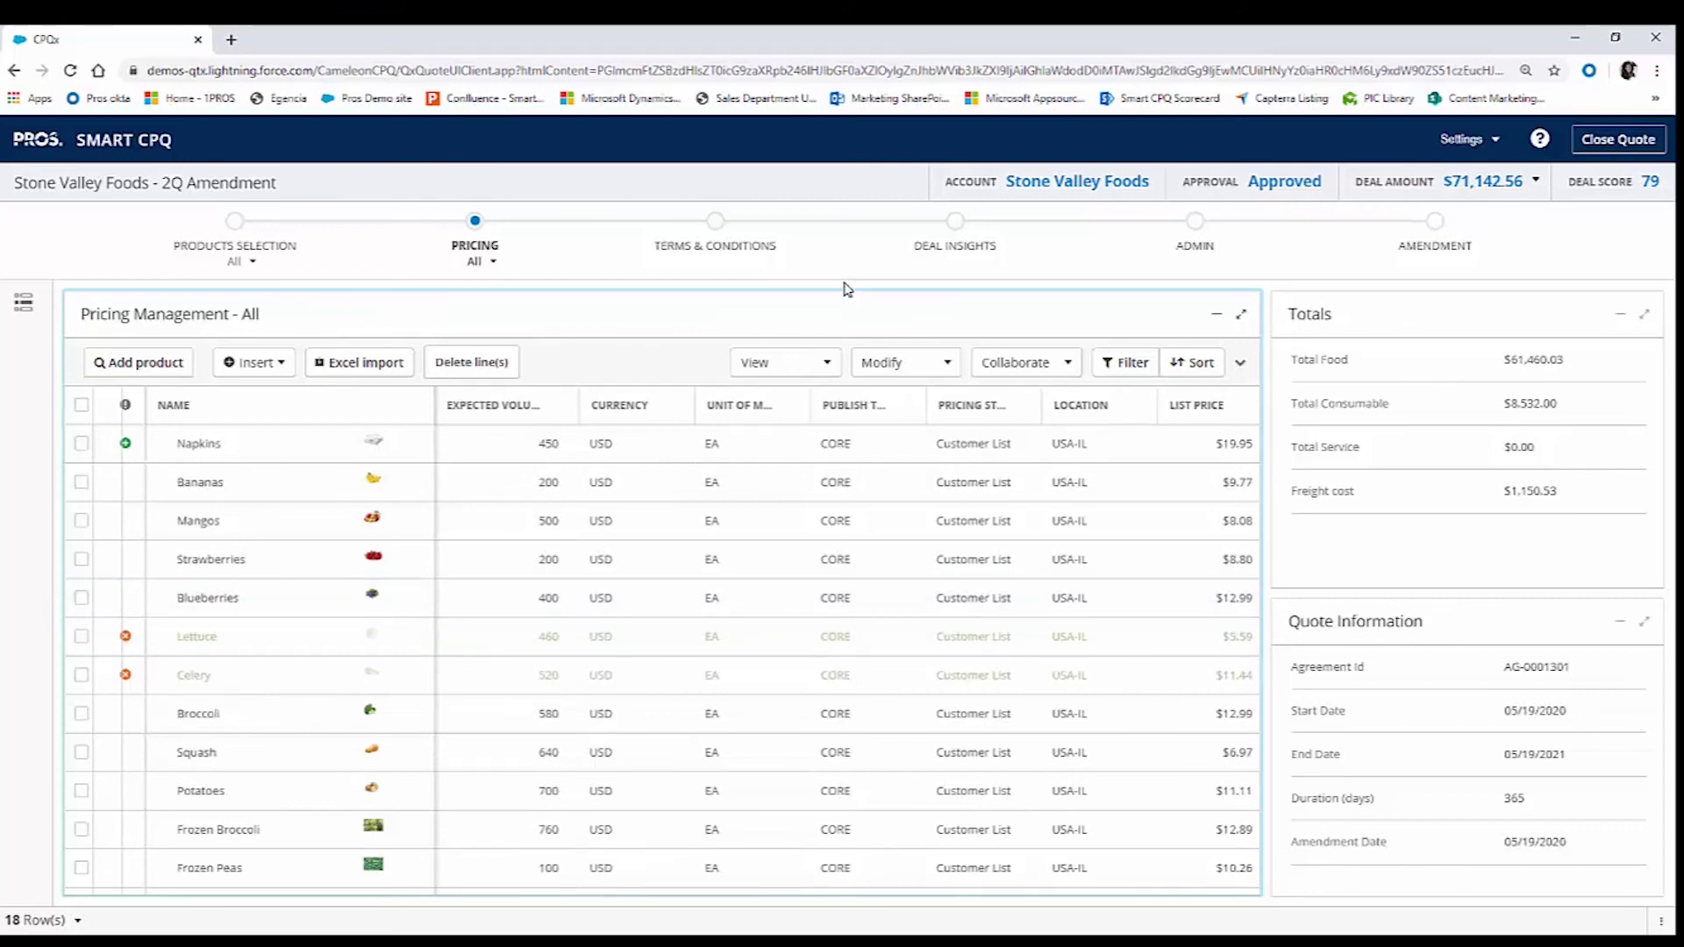
click(1448, 257)
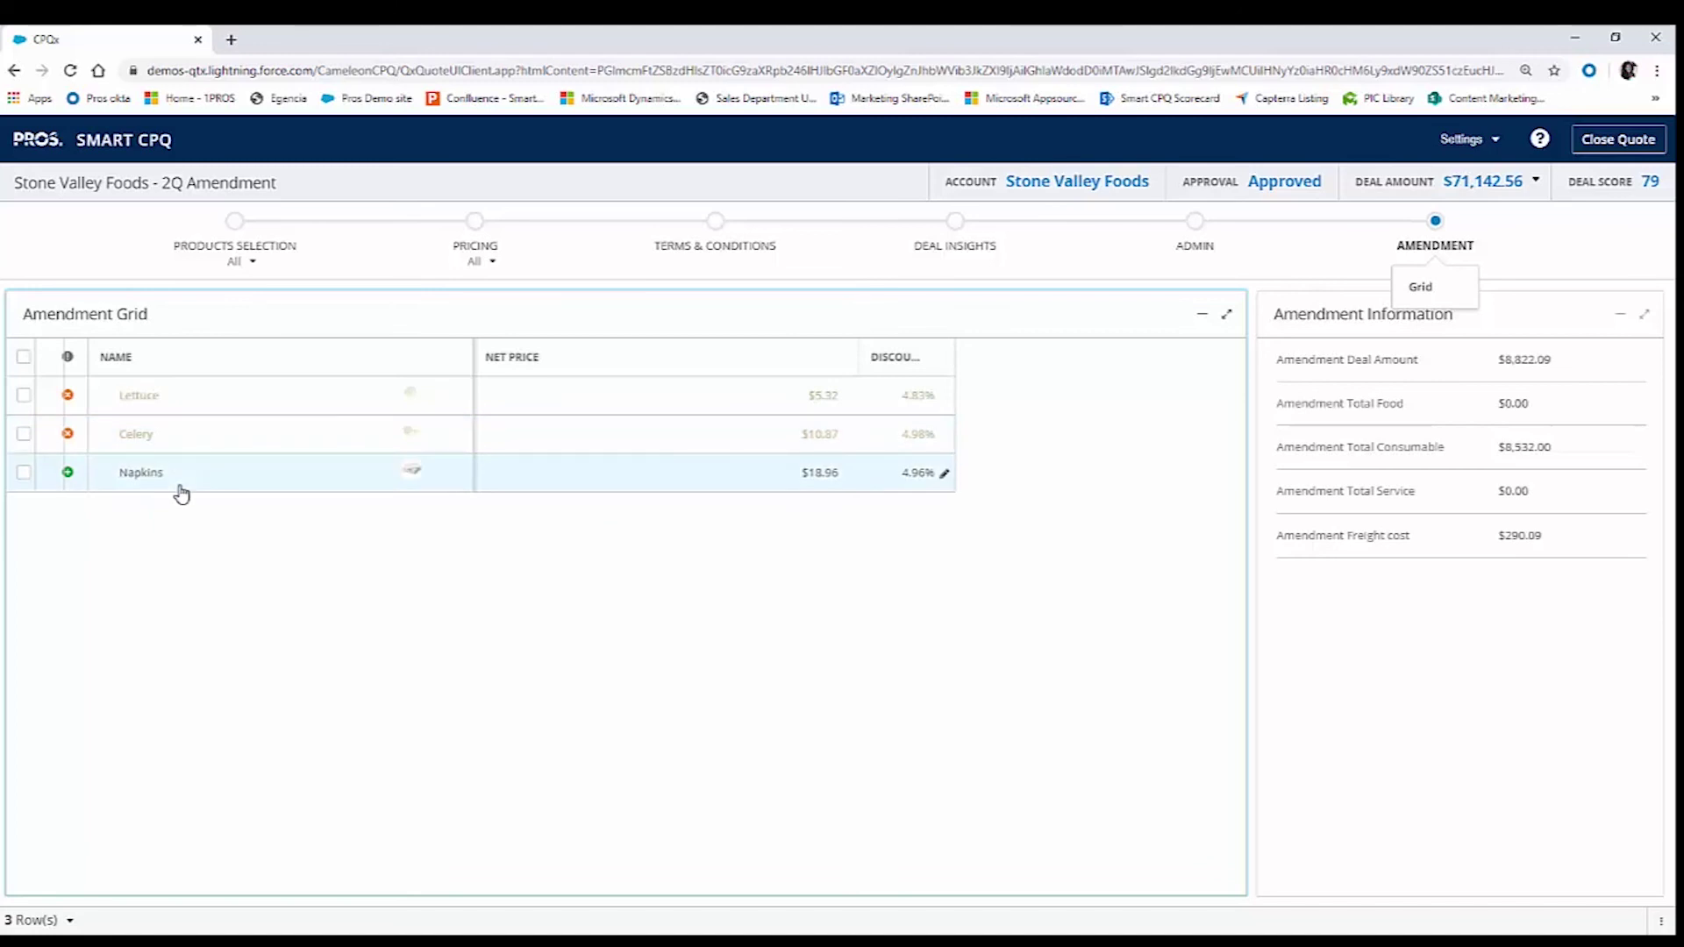
click(1594, 145)
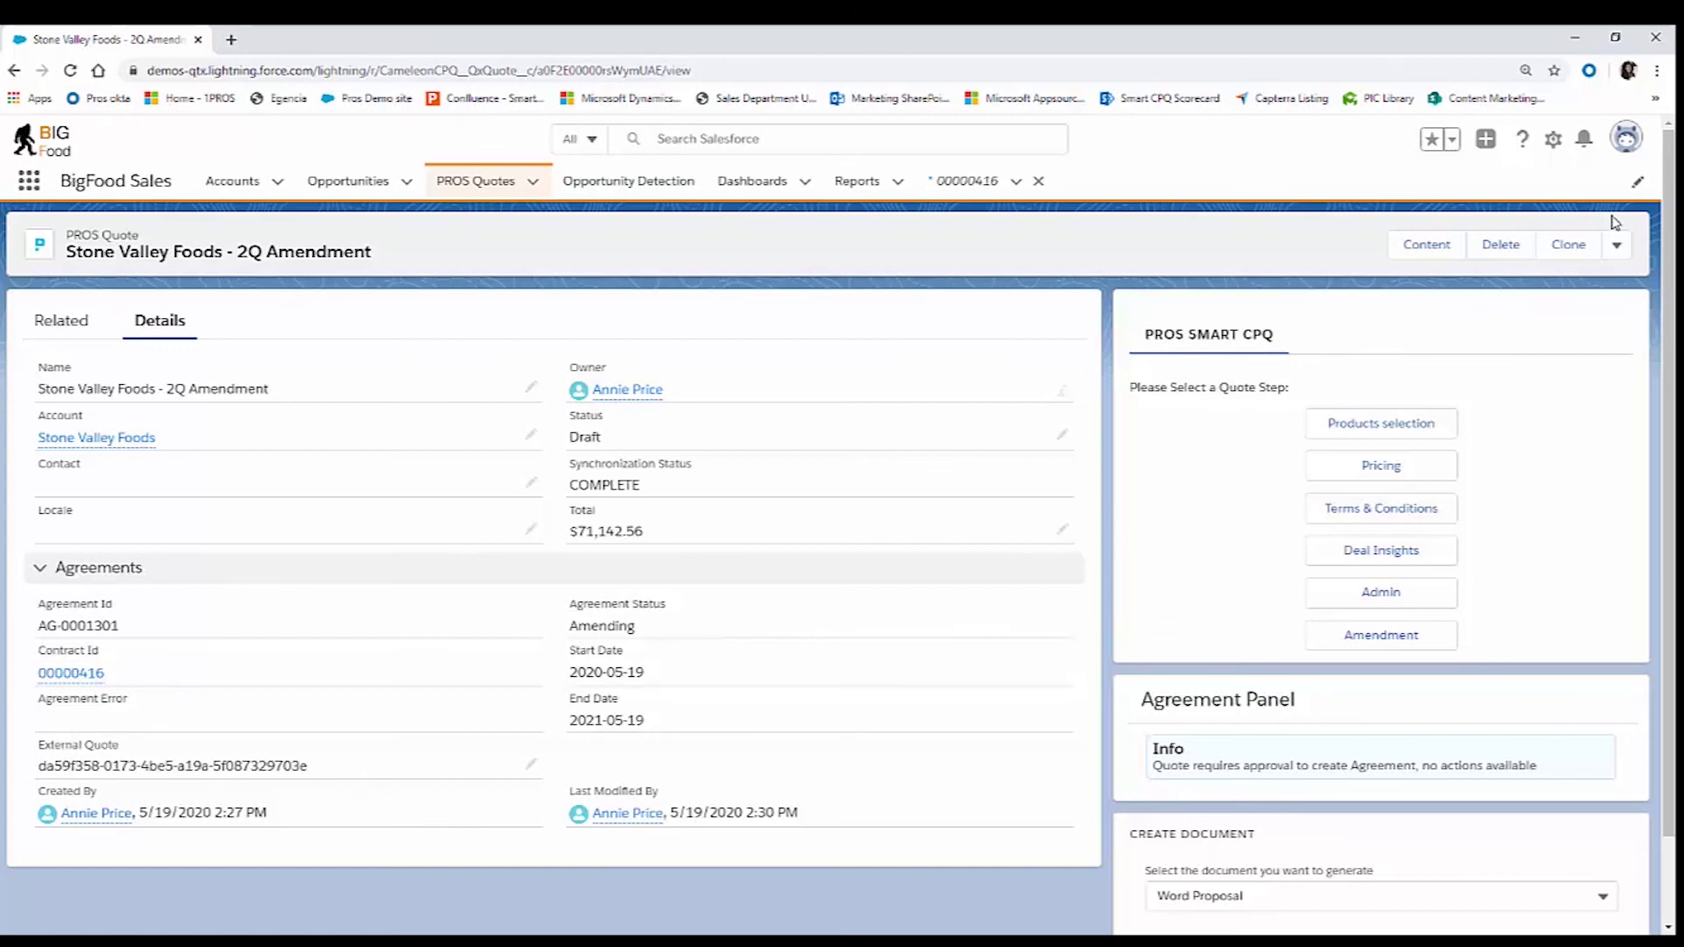
- Submit the amendment quote for approval
click(1616, 248)
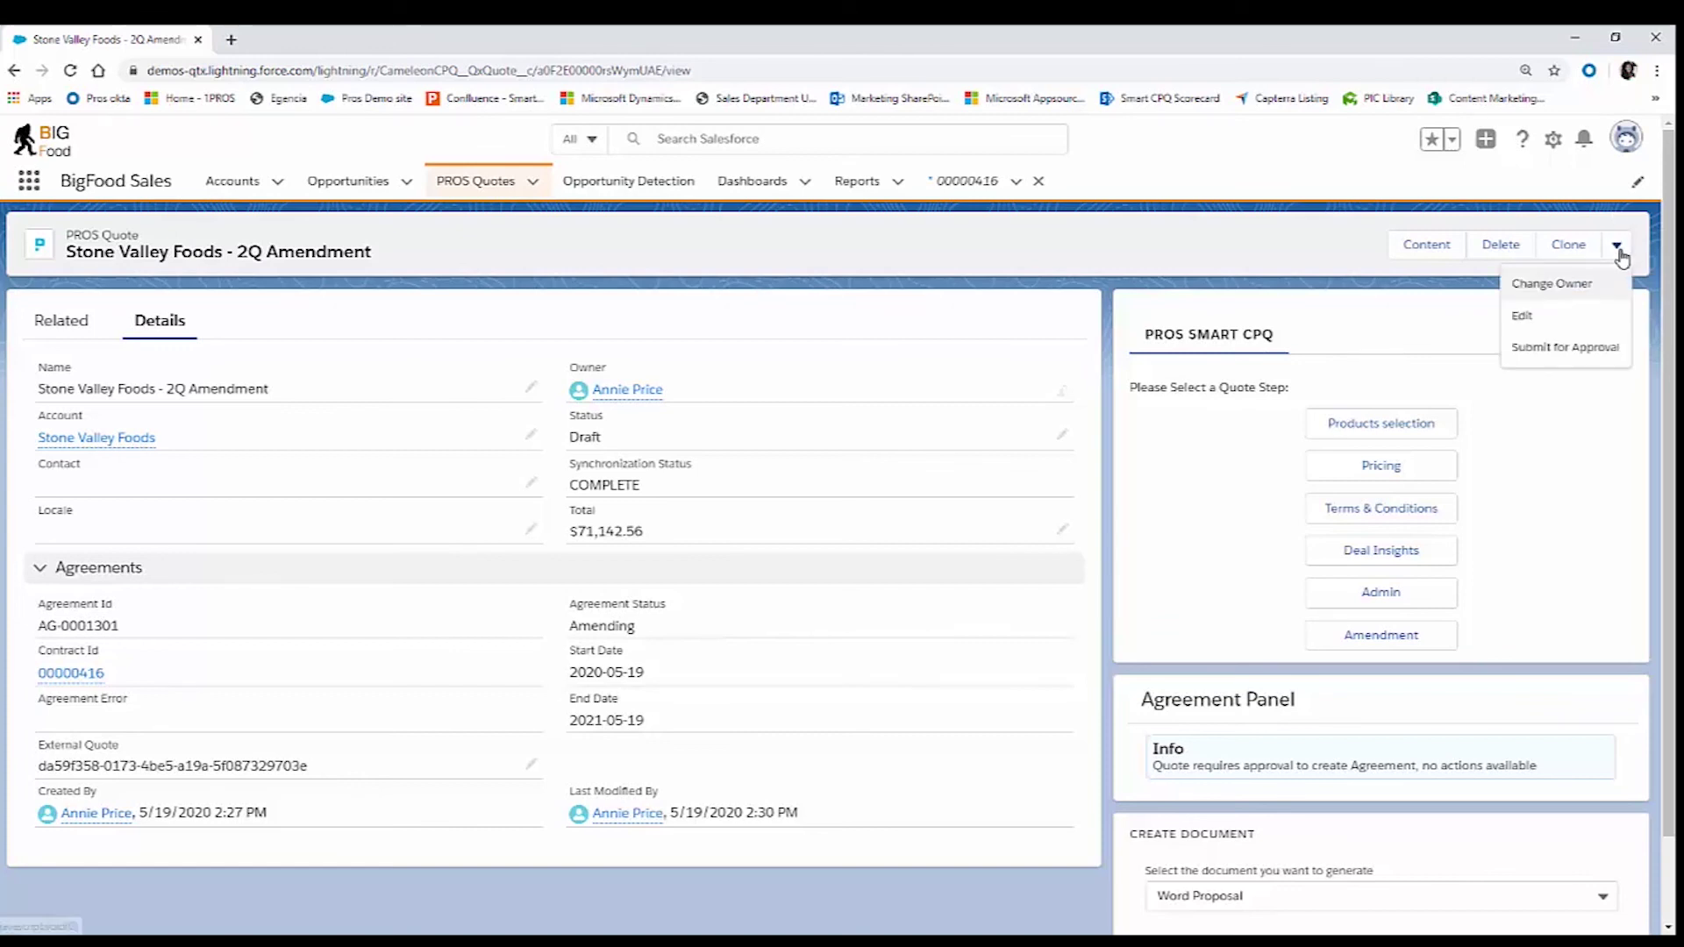
click(1590, 347)
click(1091, 699)
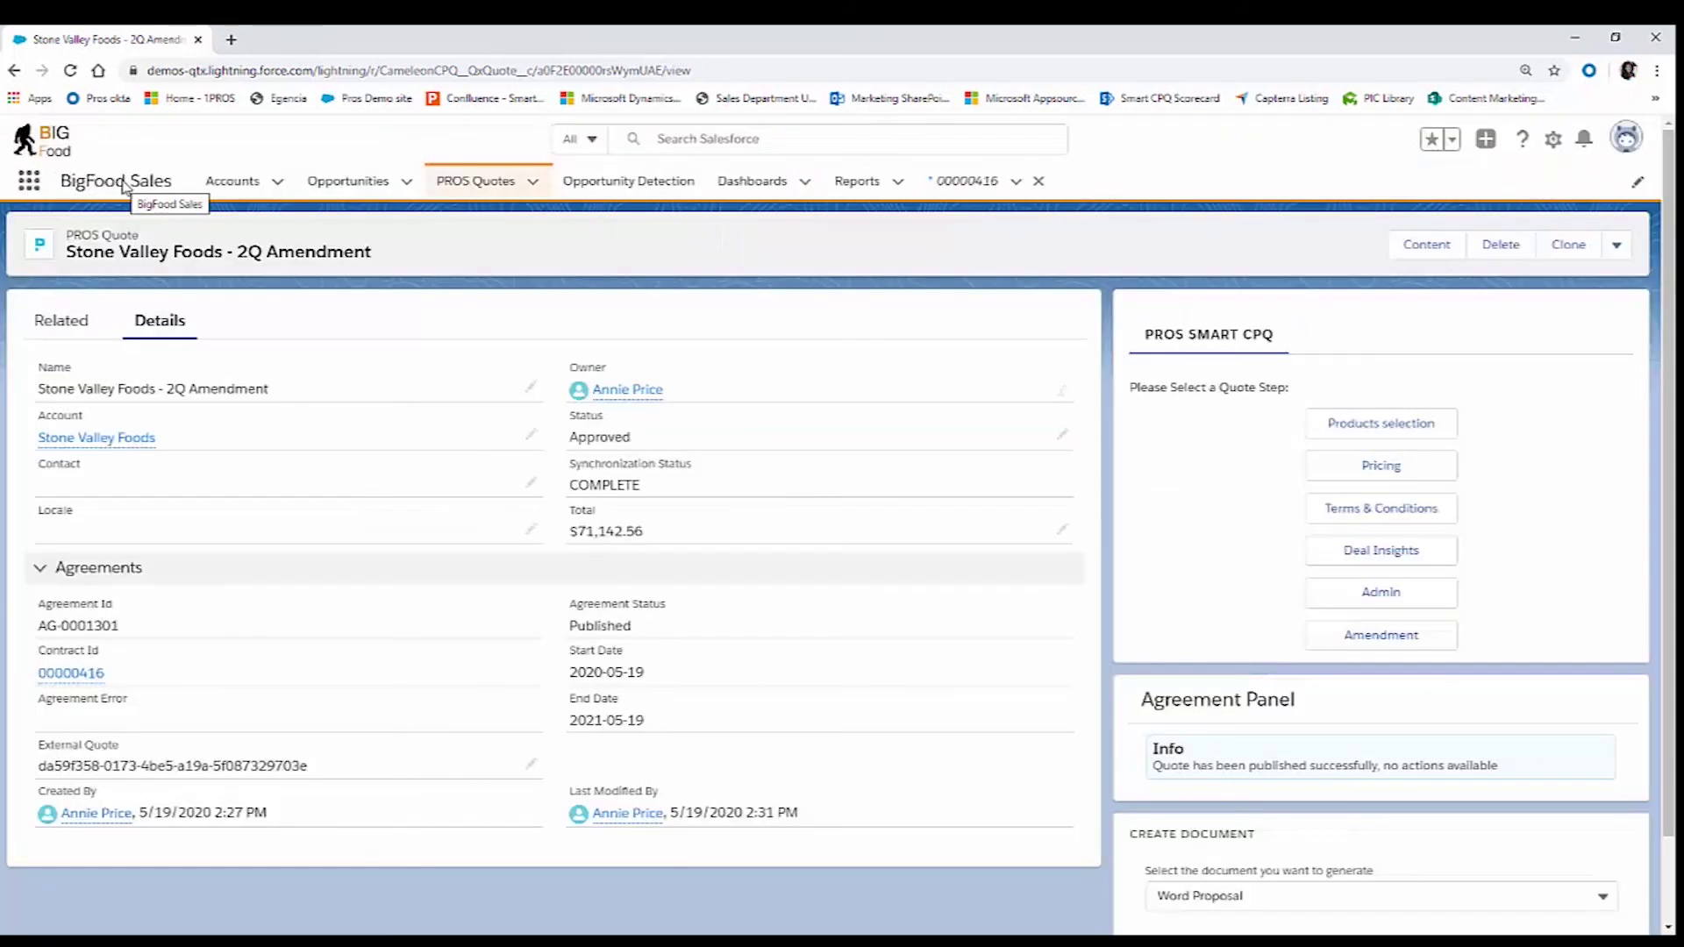